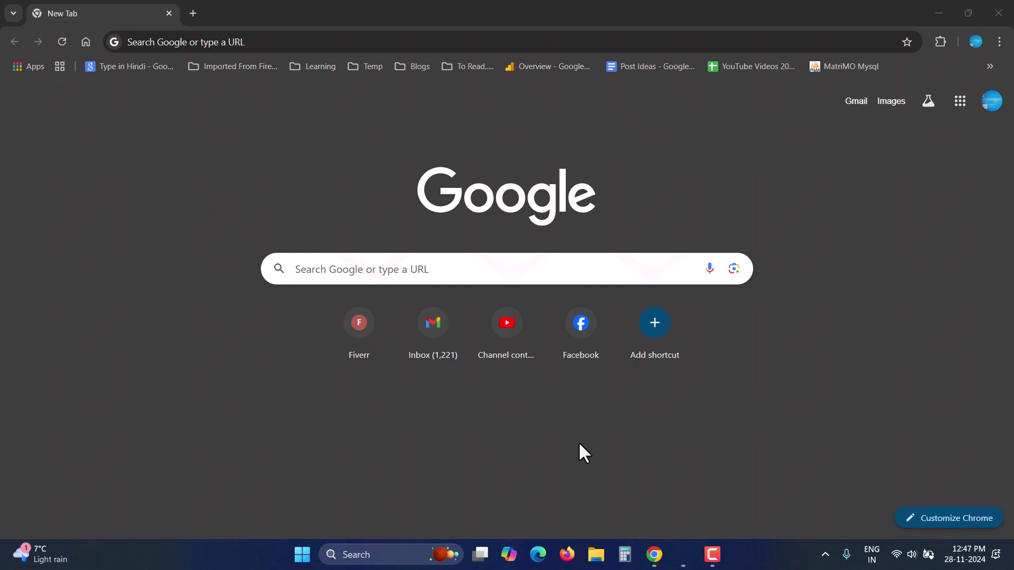
Load myaccount.google.com/security in the browser.
left_click(321, 15)
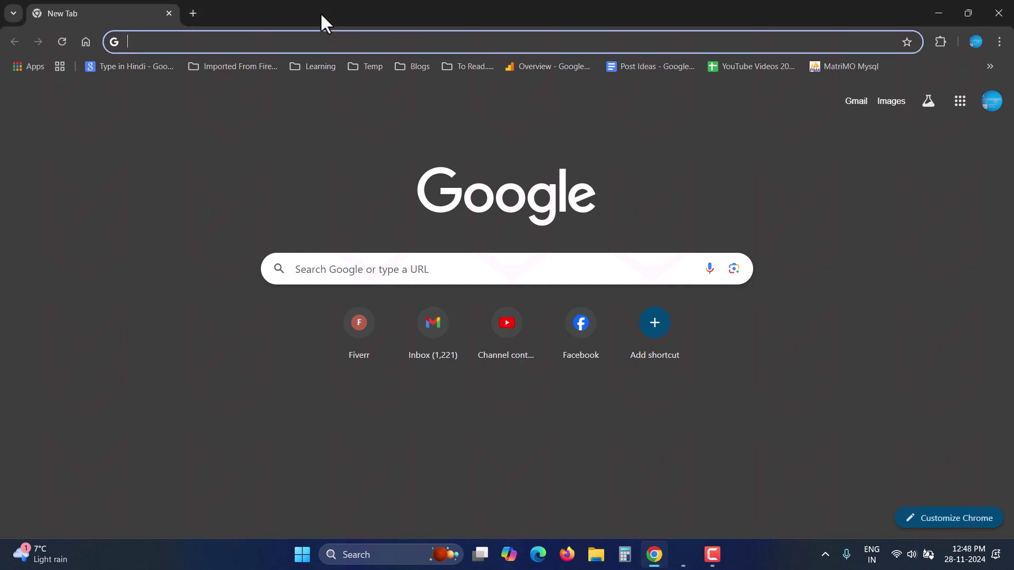
type("my")
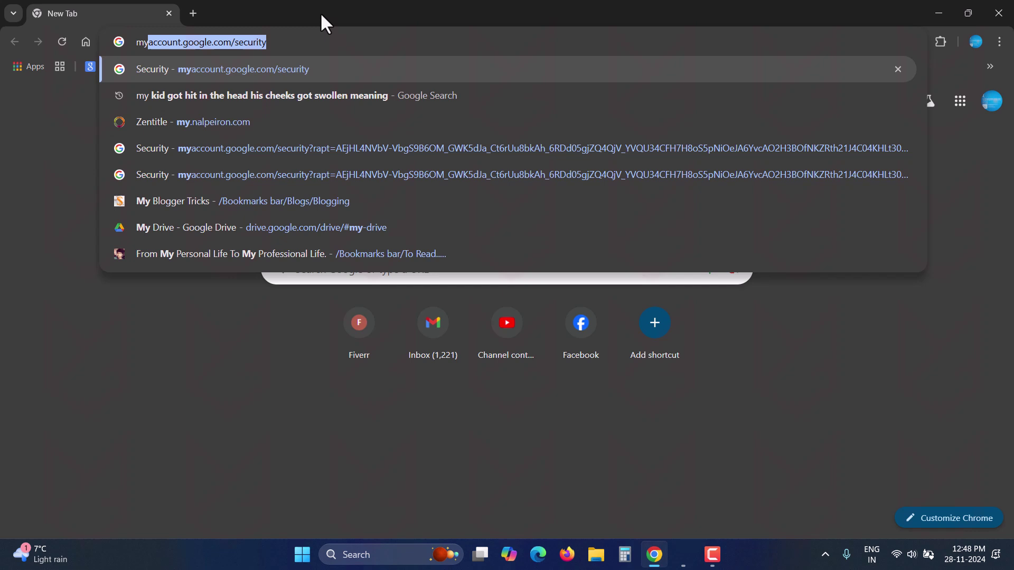
type("account.g")
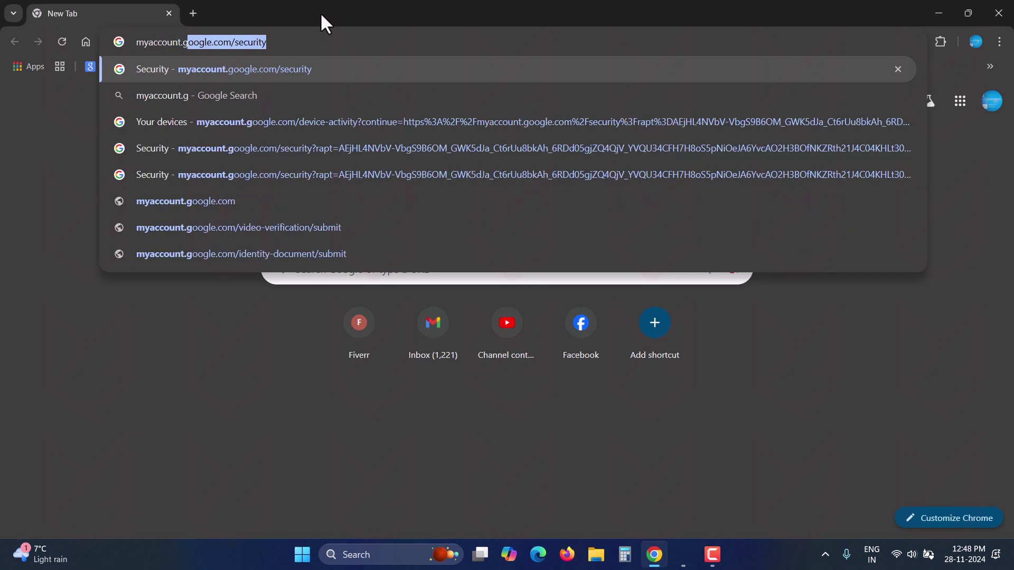
type("oogle.com/")
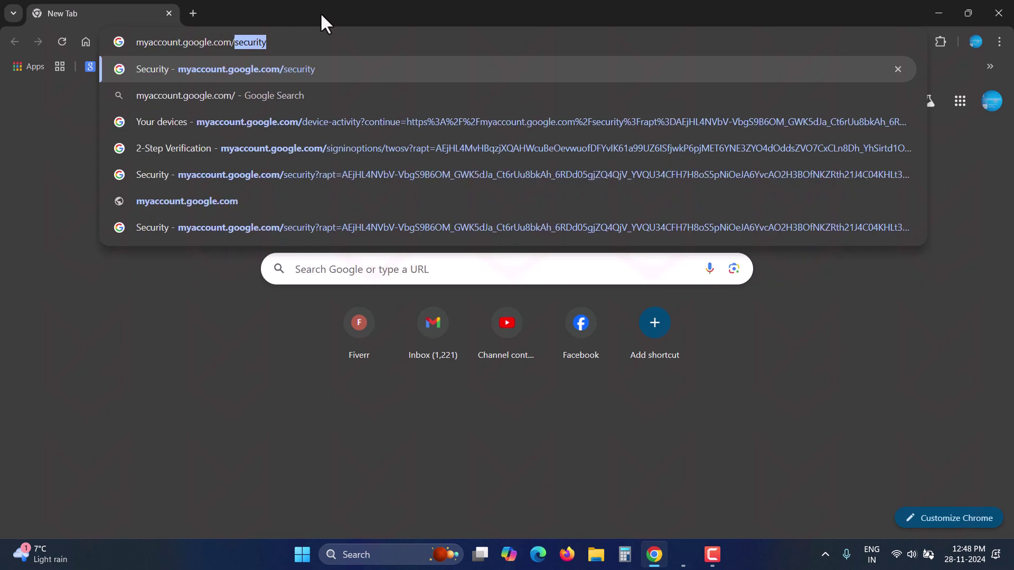
type("security")
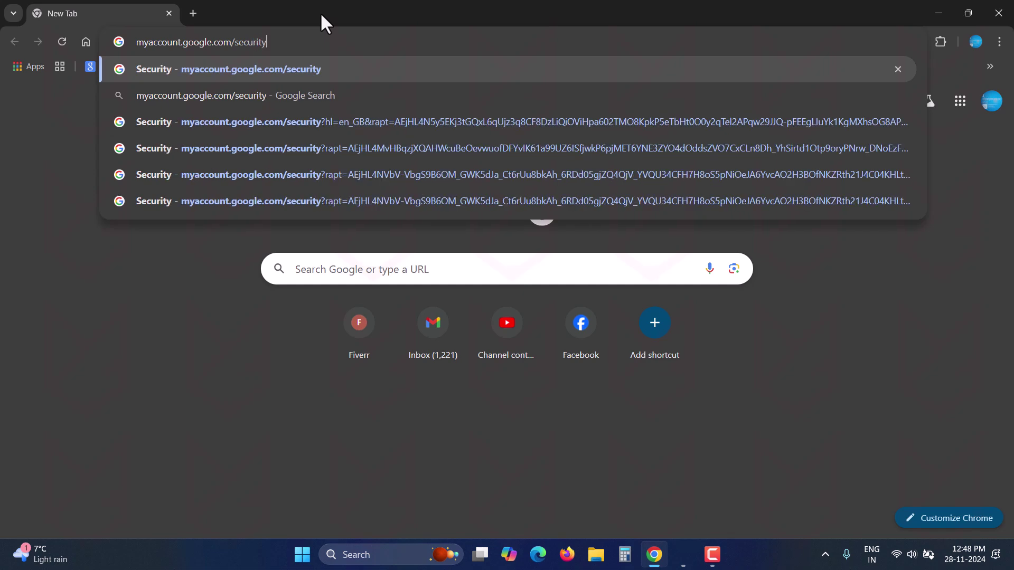
key("Return")
Open Password settings, verify with the Windows PIN, then return to Security without changing it.
scroll(210, 331, "down", 7)
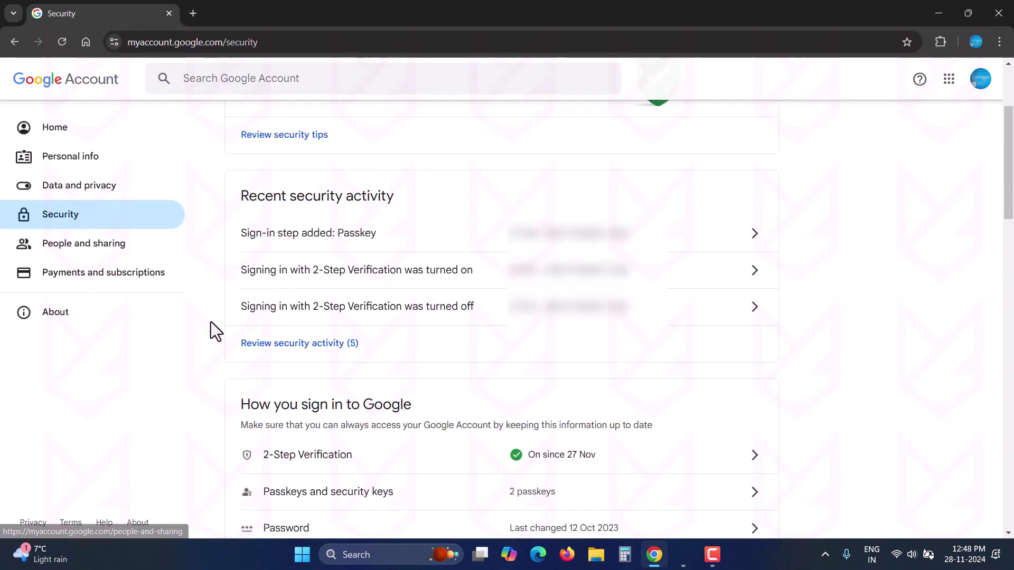
left_click(465, 293)
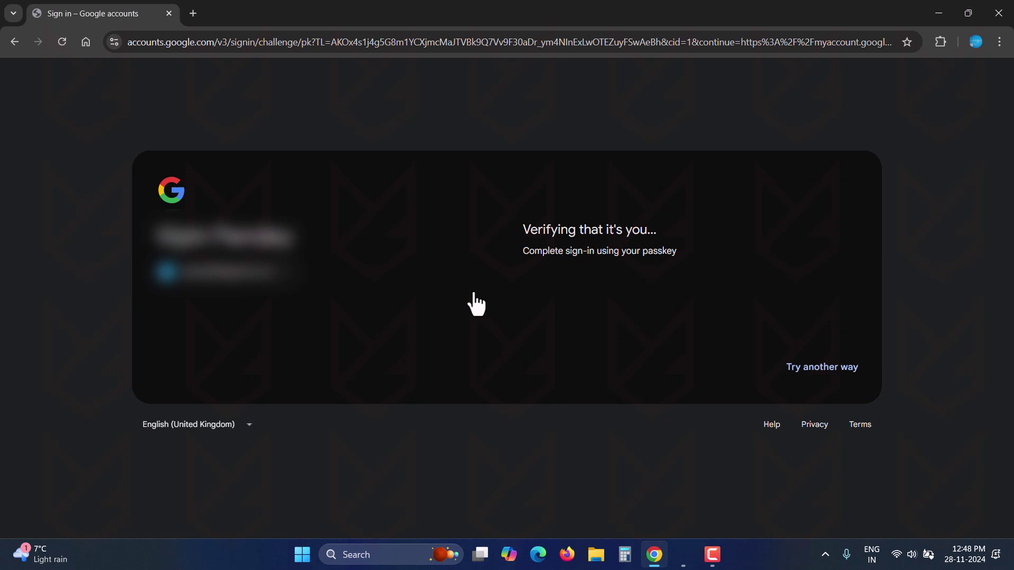
type("••")
left_click(415, 291)
type("••••")
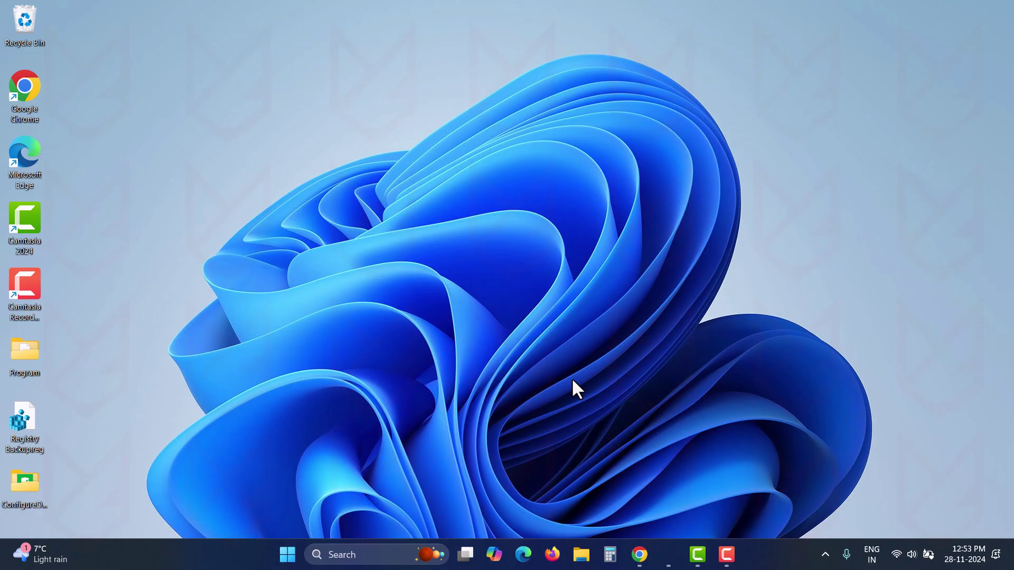
left_click(641, 553)
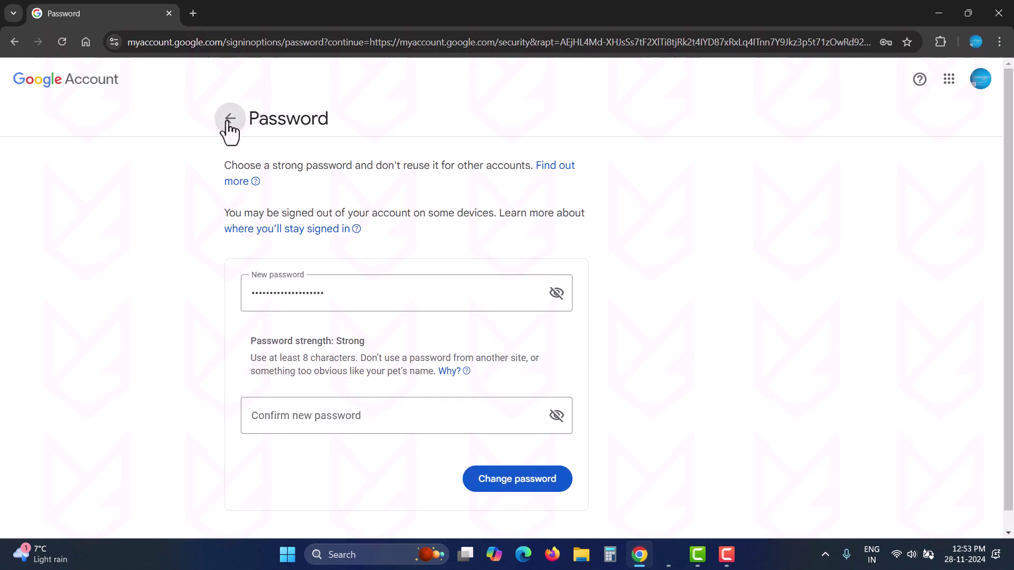
left_click(229, 122)
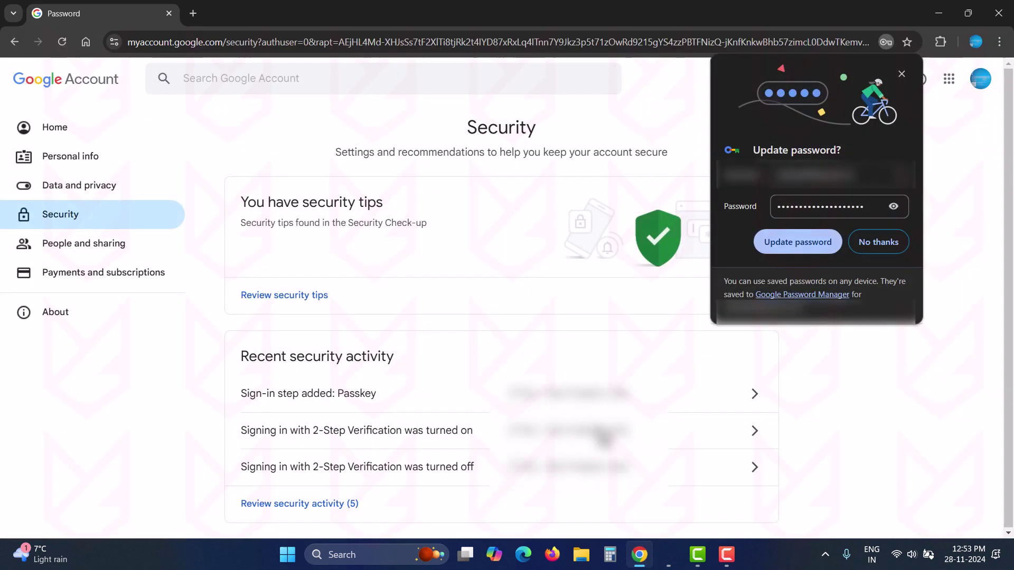
Decline updating the saved password and open the full list of signed-in devices.
left_click(892, 244)
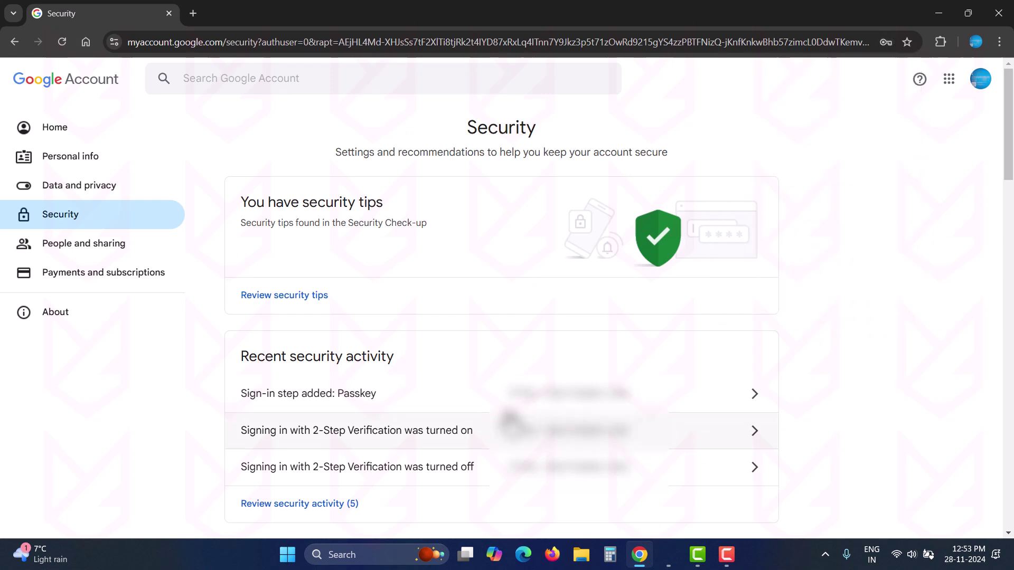
scroll(478, 410, "down", 7)
scroll(422, 376, "down", 1)
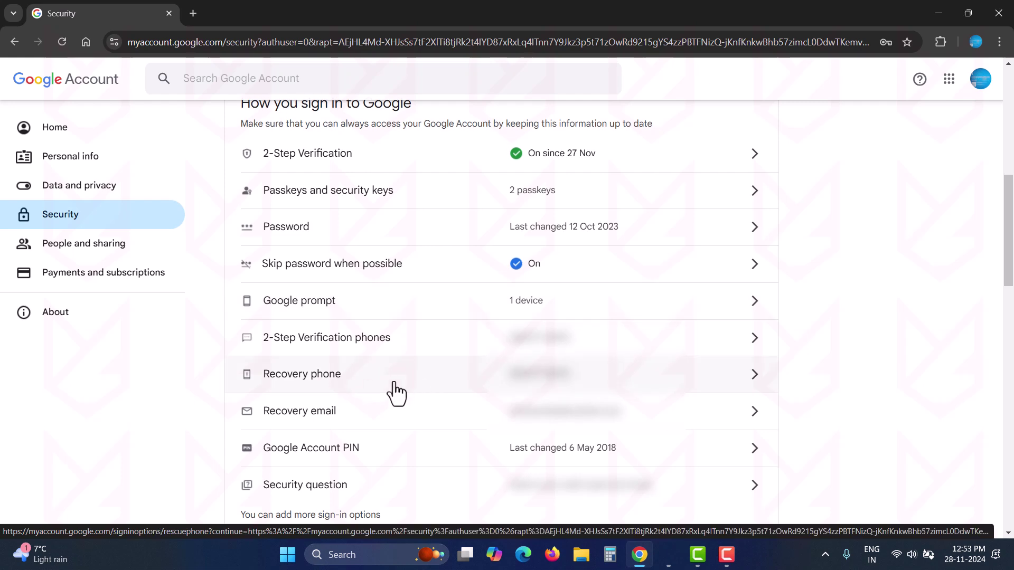
scroll(395, 391, "down", 7)
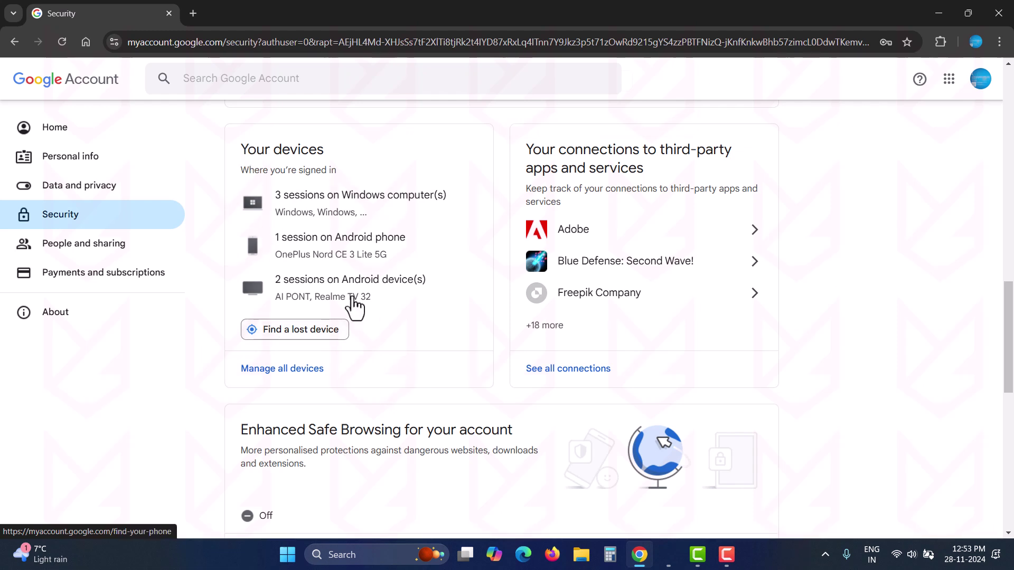
left_click(295, 369)
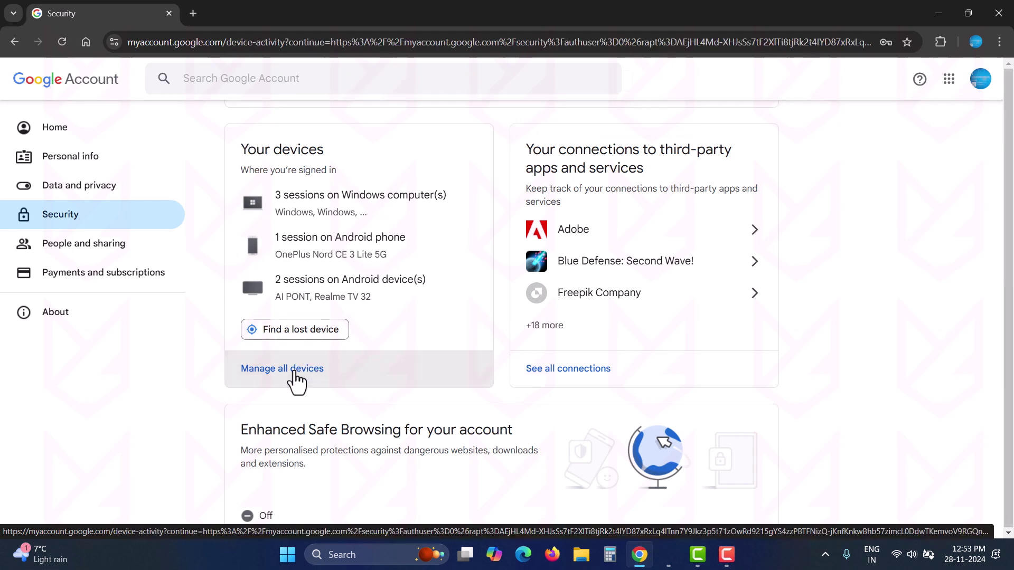
Sign out the inactive Windows session last used on 22 Sept and confirm.
scroll(448, 422, "down", 3)
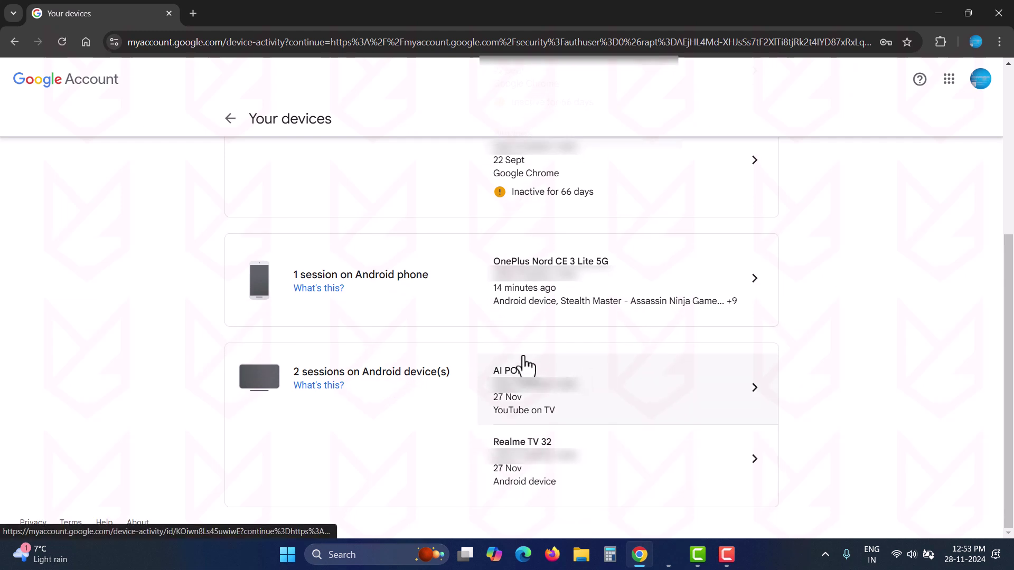
scroll(405, 371, "up", 5)
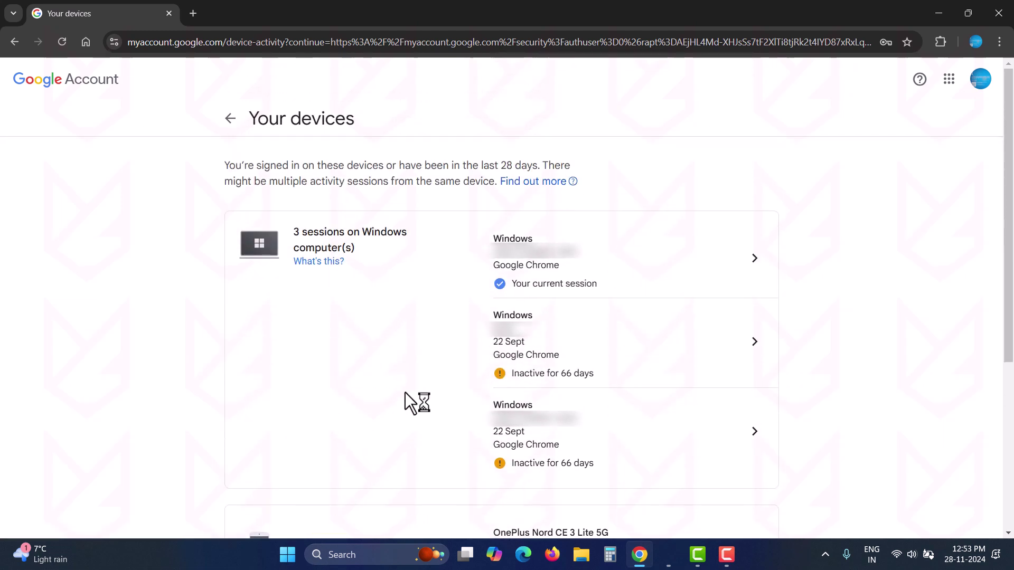
left_click(576, 454)
left_click(376, 264)
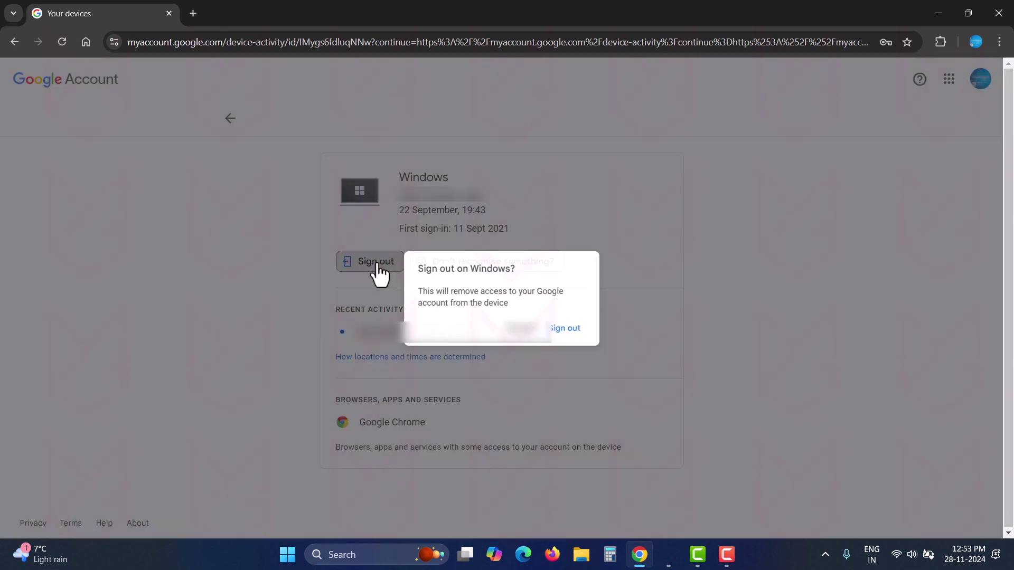
left_click(573, 339)
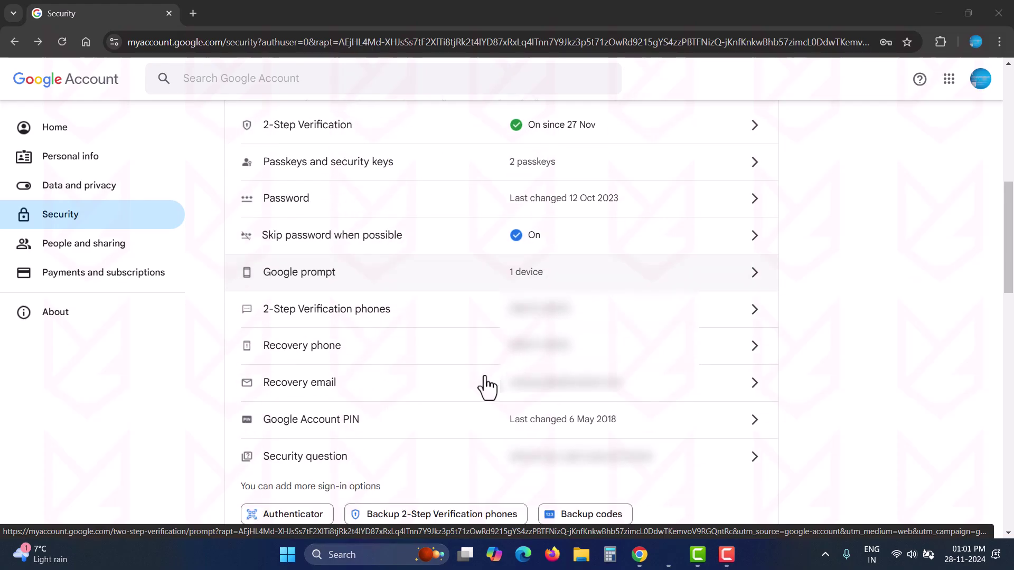
Open the list of all connected third-party apps and services.
scroll(485, 389, "up", 5)
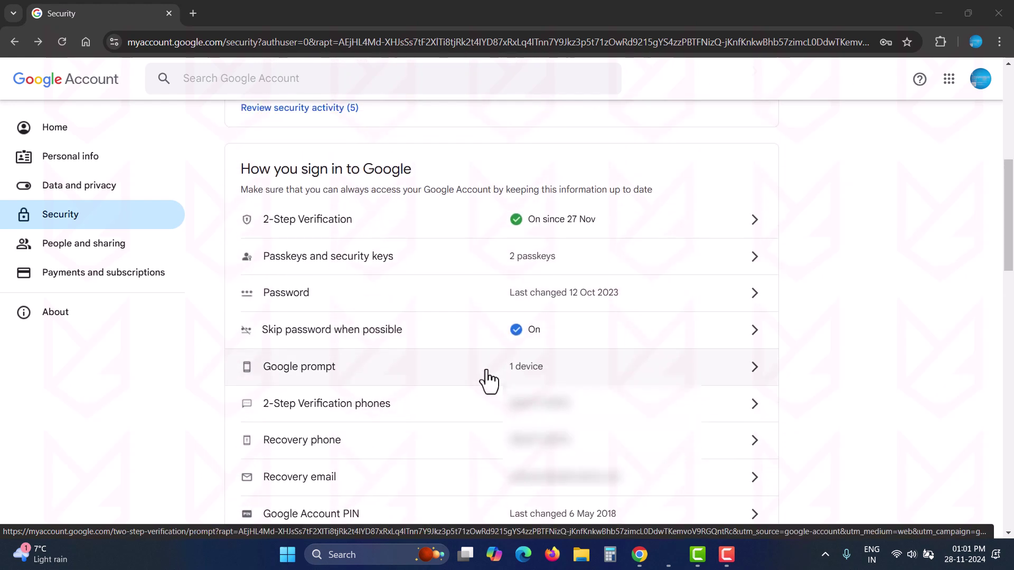
scroll(487, 380, "down", 10)
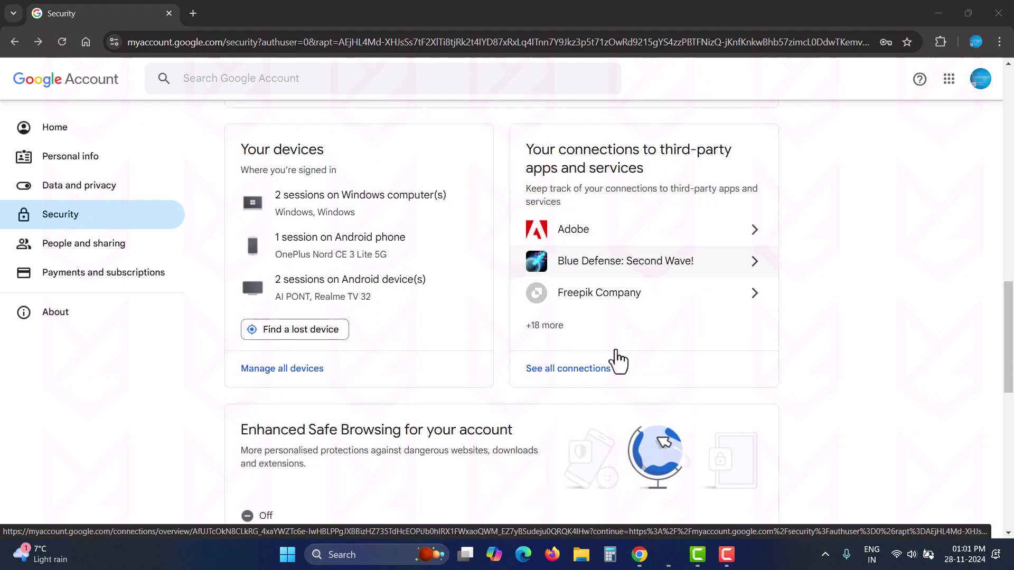
left_click(579, 379)
left_click(580, 370)
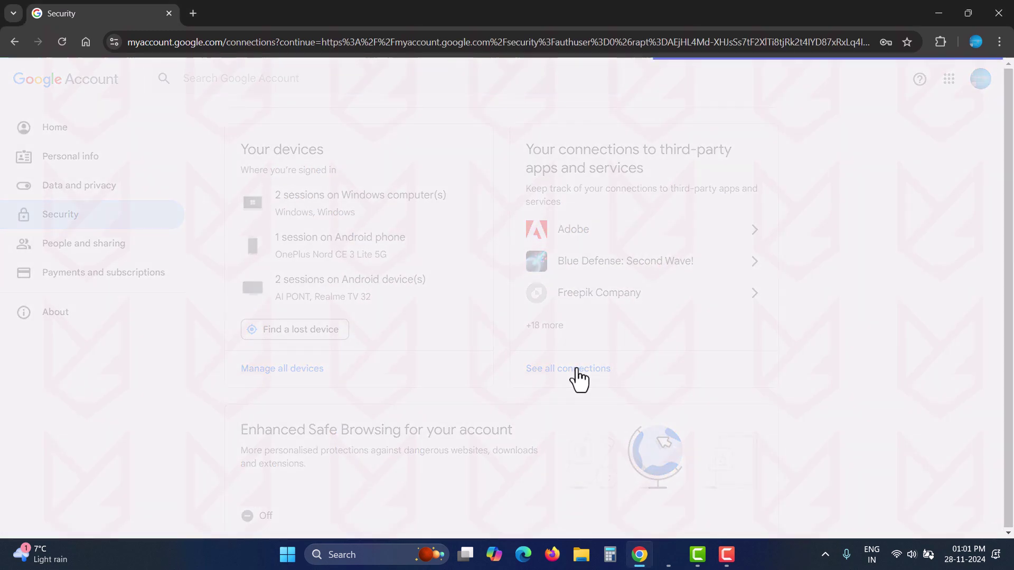
scroll(473, 393, "down", 2)
scroll(473, 394, "down", 1)
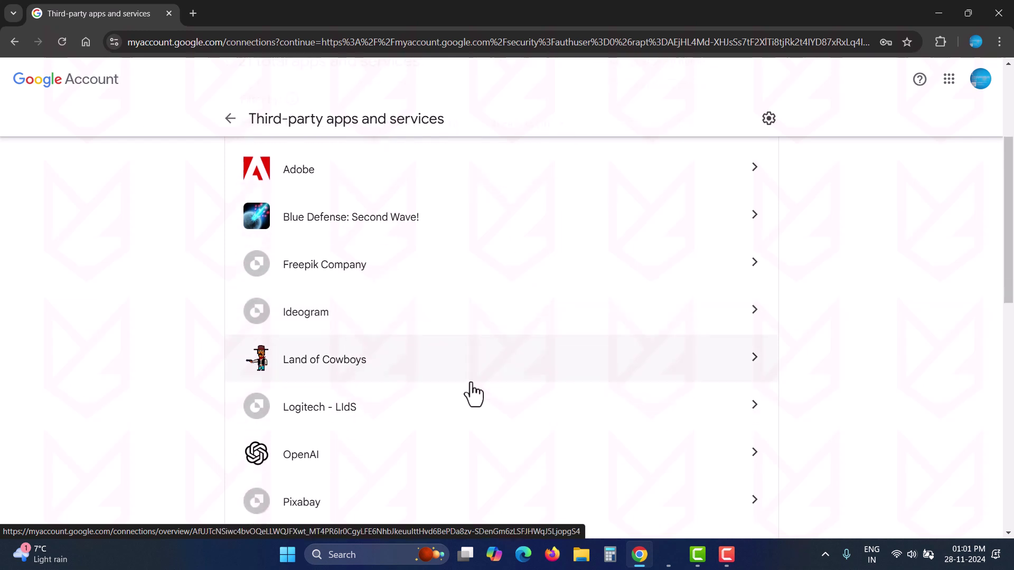
scroll(472, 394, "down", 1)
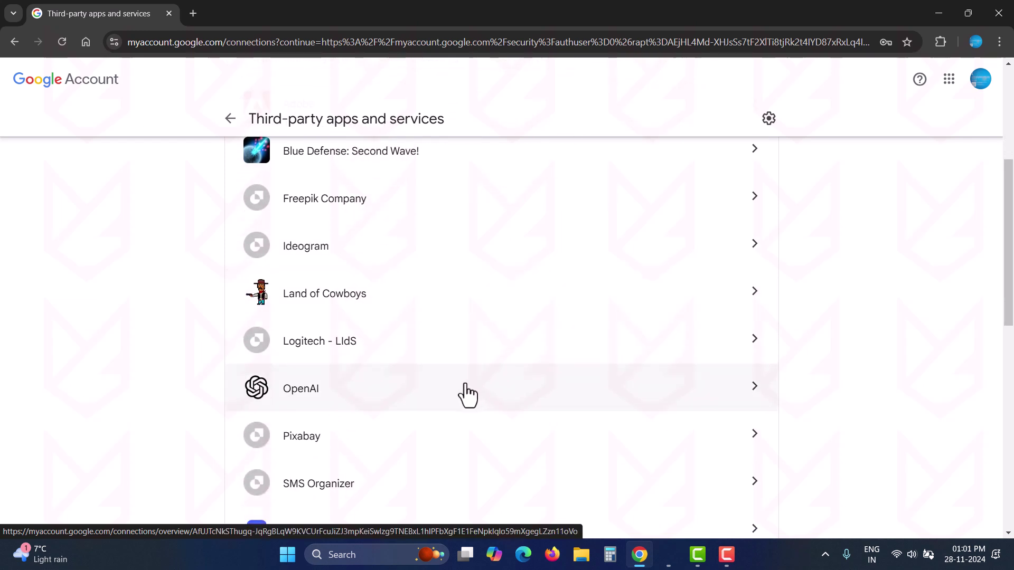
scroll(467, 395, "down", 3)
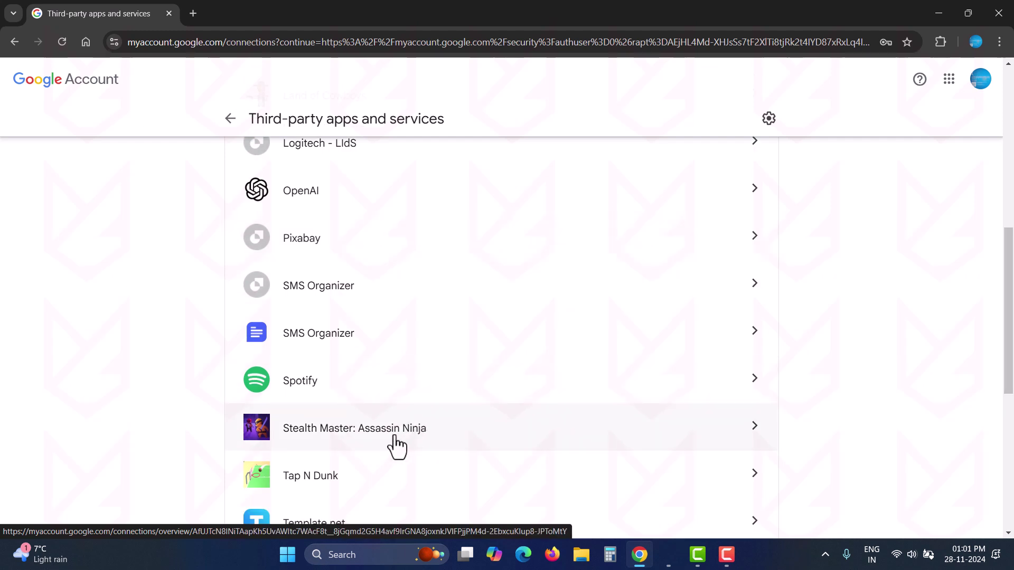
Delete all connections with Stealth Master: Assassin Ninja and confirm.
left_click(395, 438)
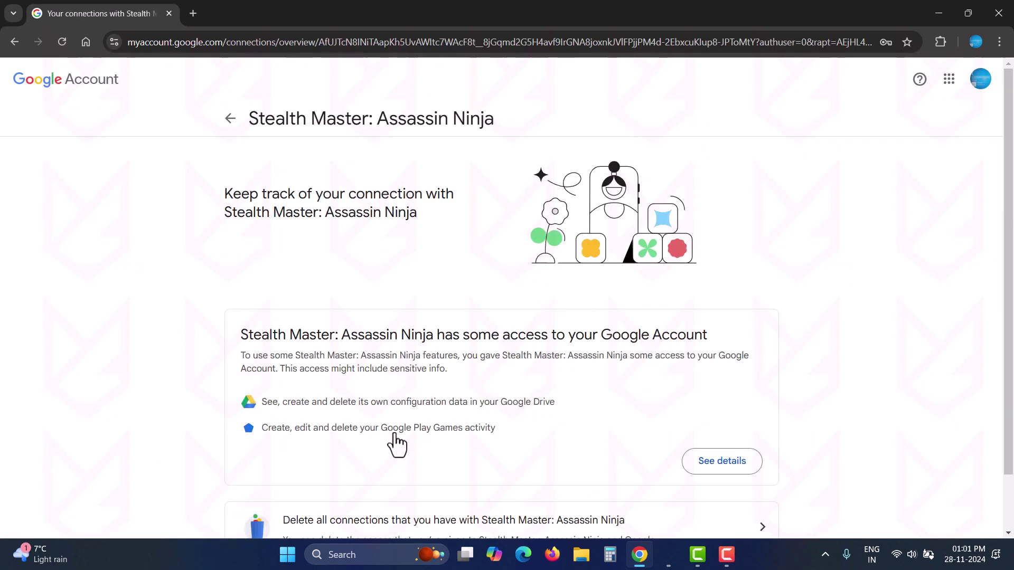
scroll(452, 417, "down", 2)
left_click(350, 461)
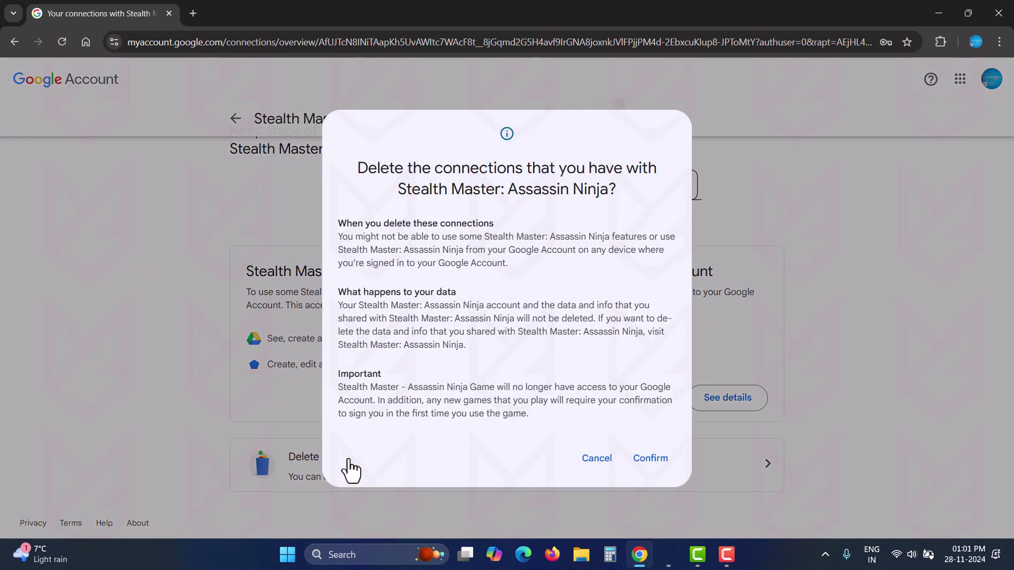
left_click(655, 460)
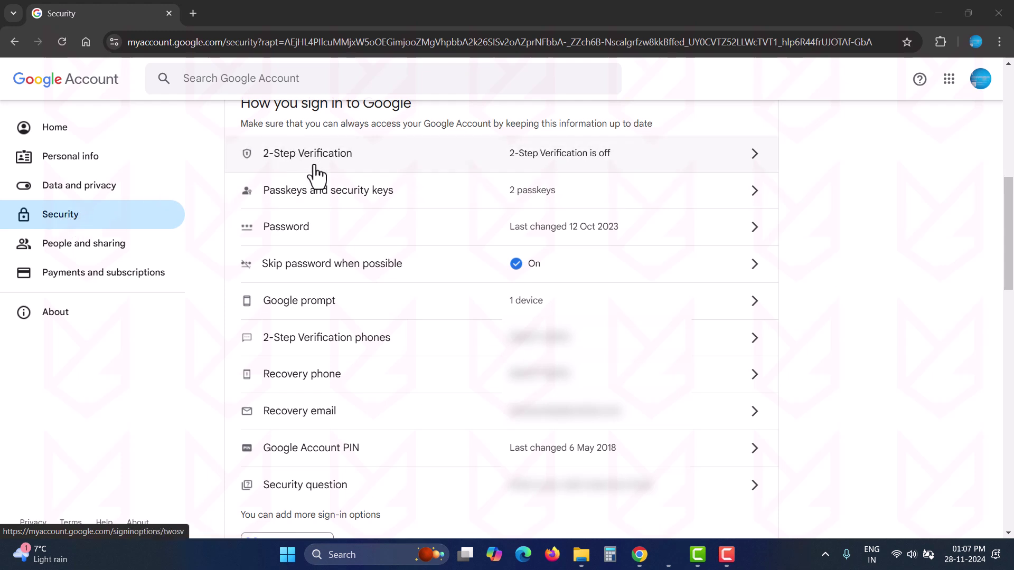
Turn on 2-Step Verification and dismiss its success message.
left_click(512, 168)
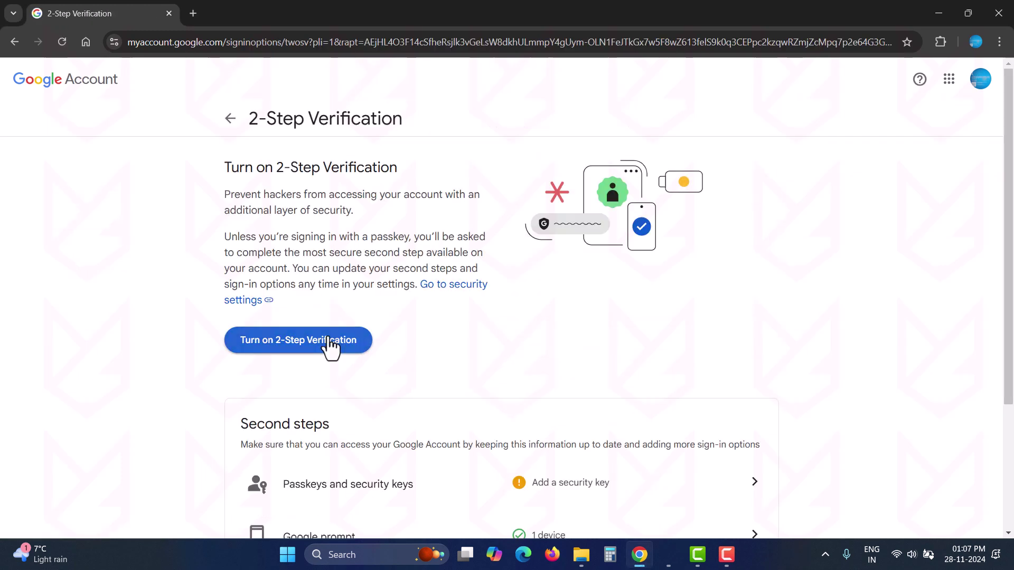
left_click(328, 340)
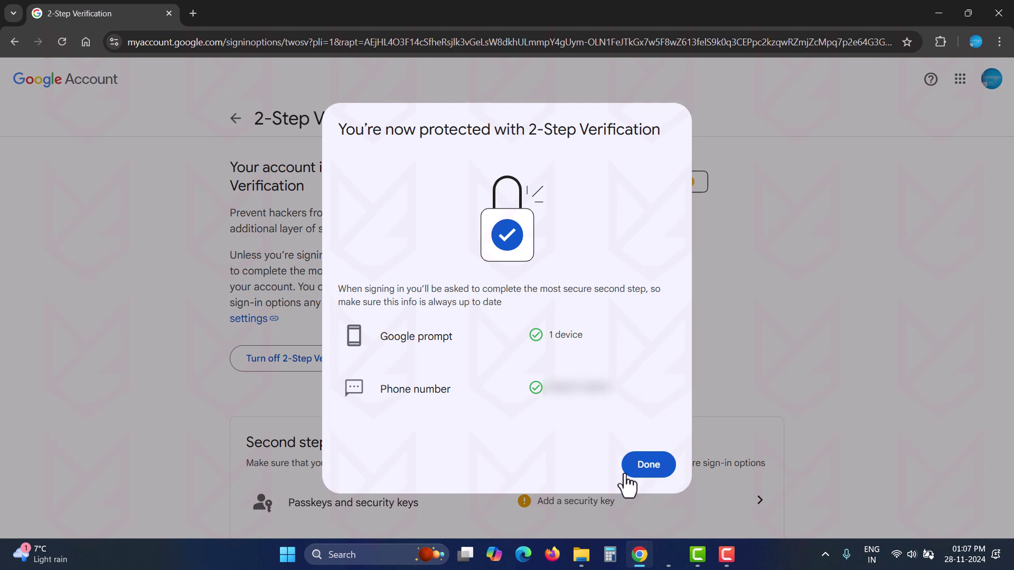
left_click(652, 468)
Open the backup codes settings from the second steps list.
scroll(632, 465, "down", 5)
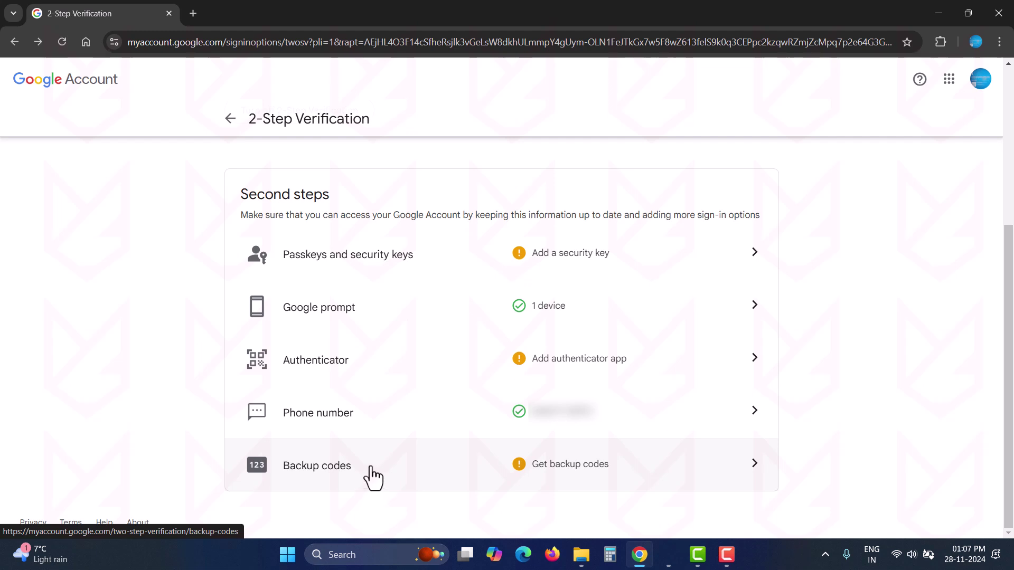
left_click(374, 477)
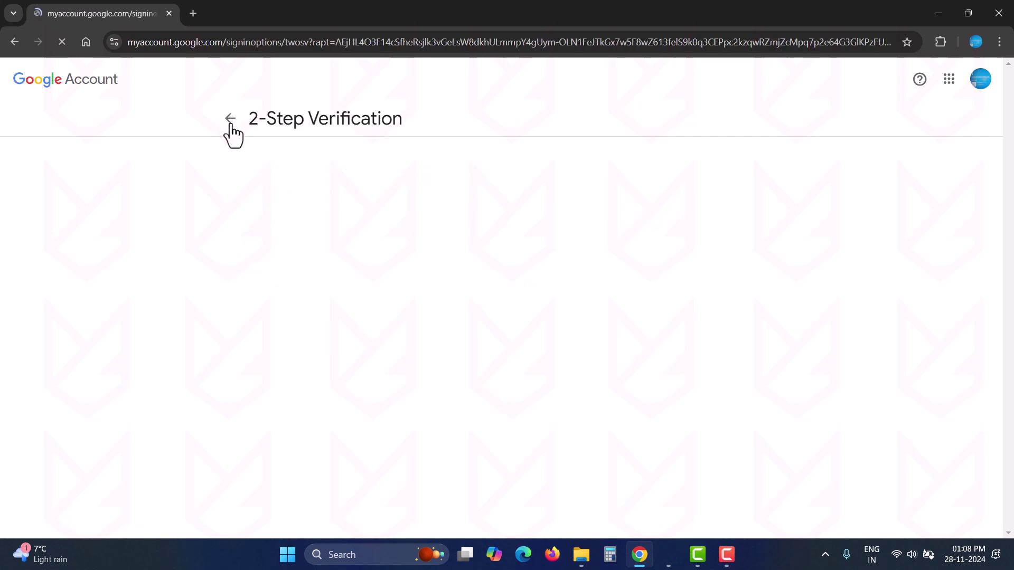
scroll(463, 431, "down", 5)
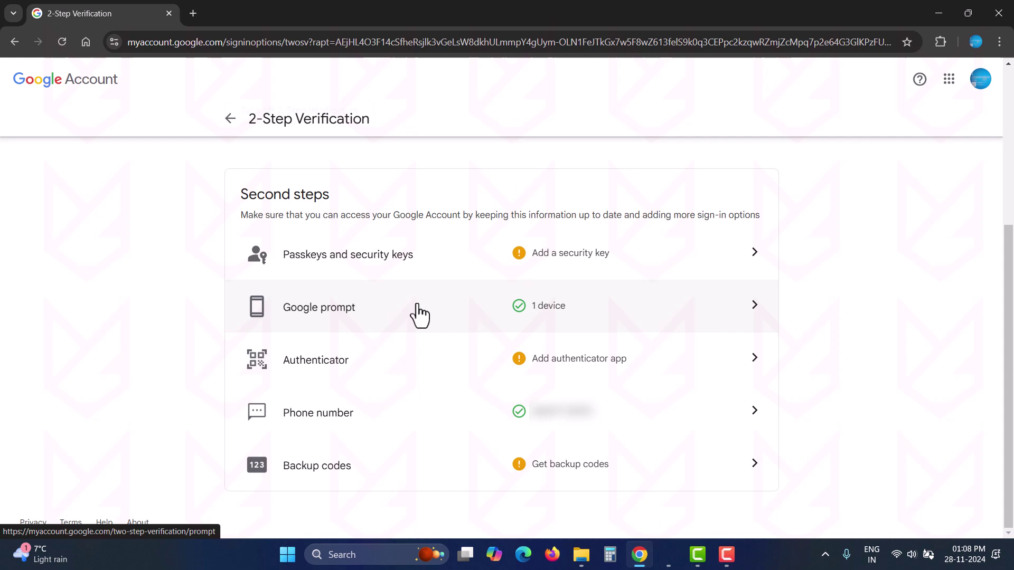
left_click(411, 257)
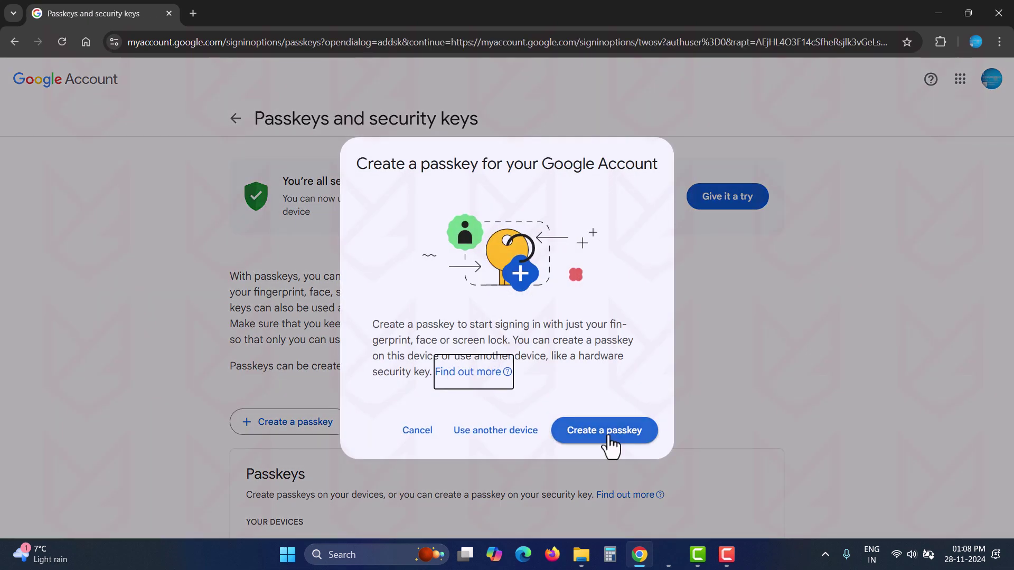
left_click(608, 437)
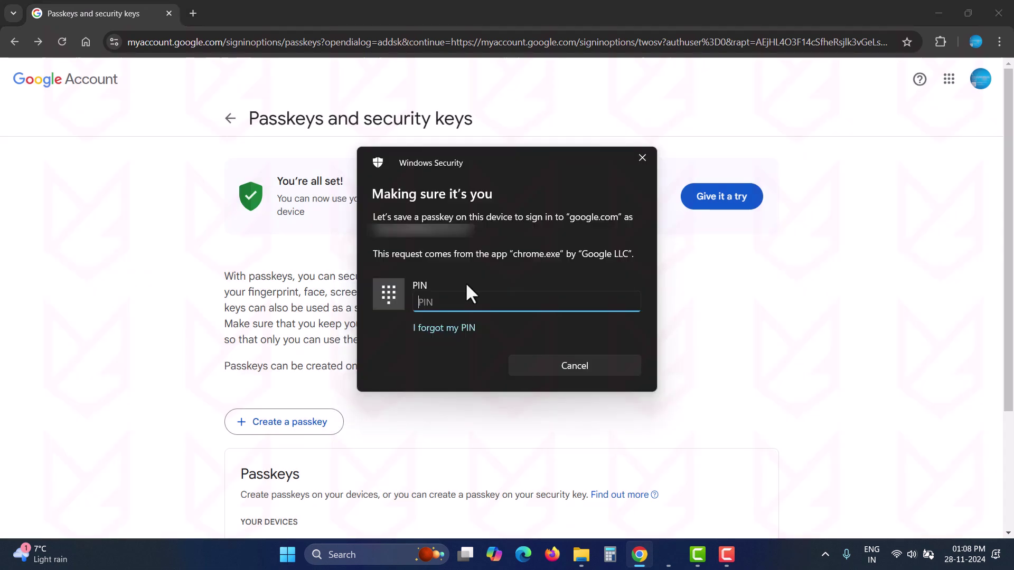
type("••••")
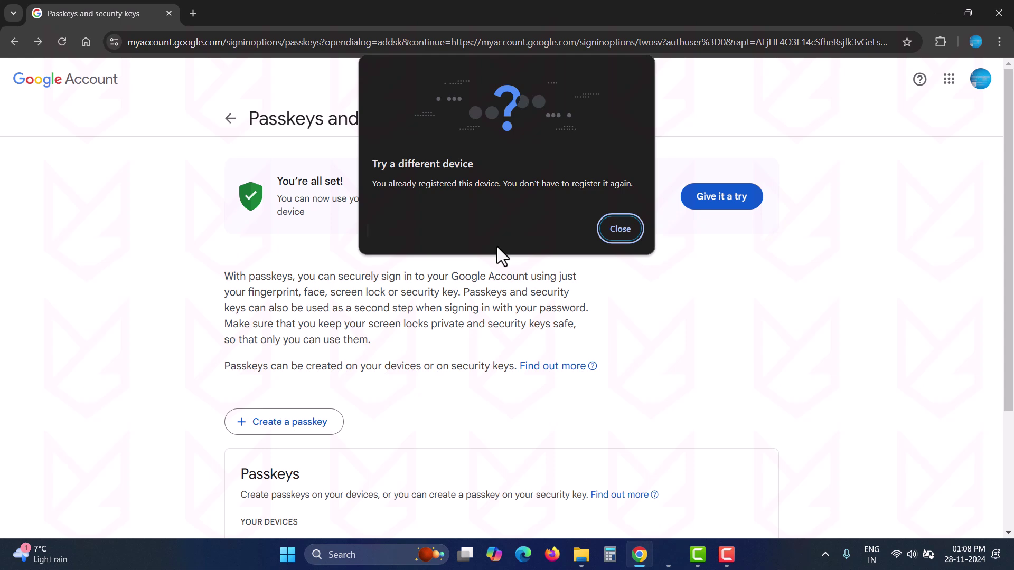
left_click(620, 229)
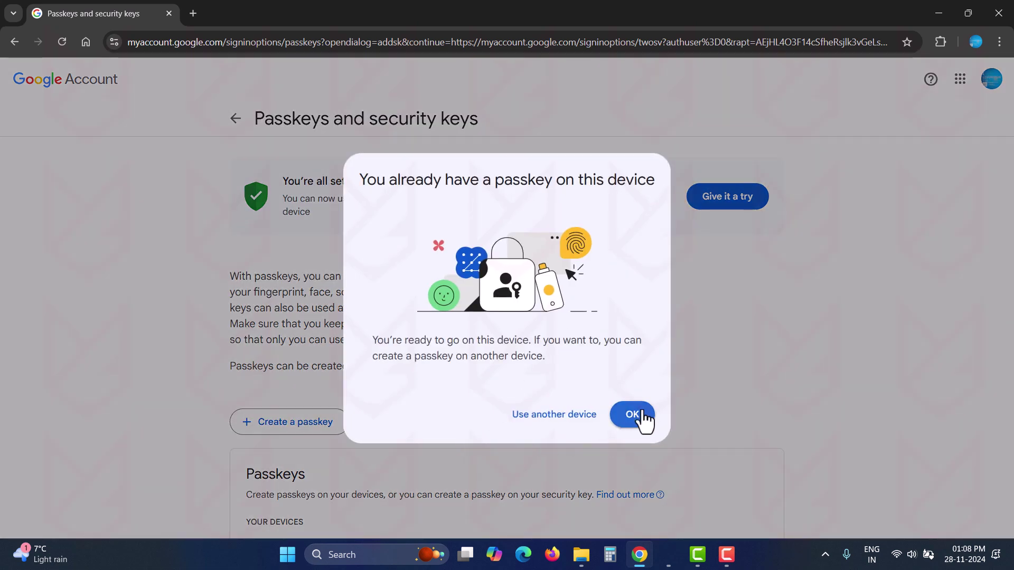
left_click(634, 415)
scroll(465, 442, "down", 3)
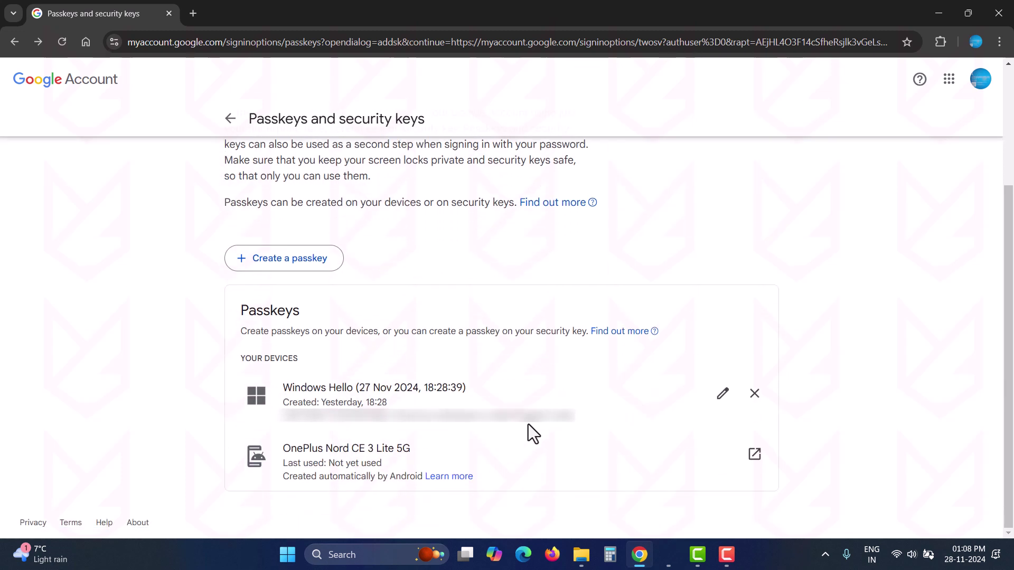
scroll(364, 412, "up", 3)
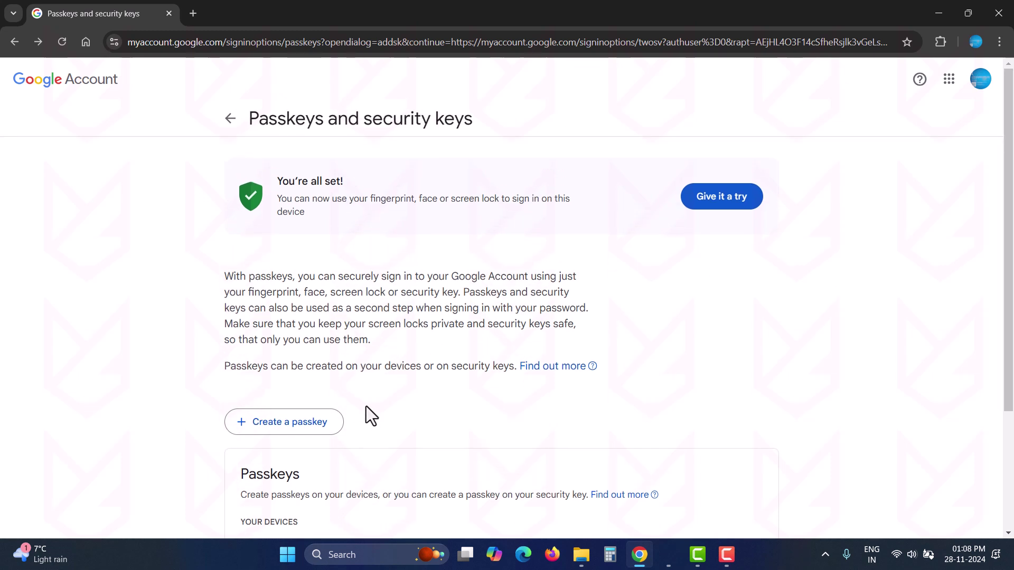
Start creating a passkey saved on a security key, allowing google.com to create the credential.
left_click(307, 423)
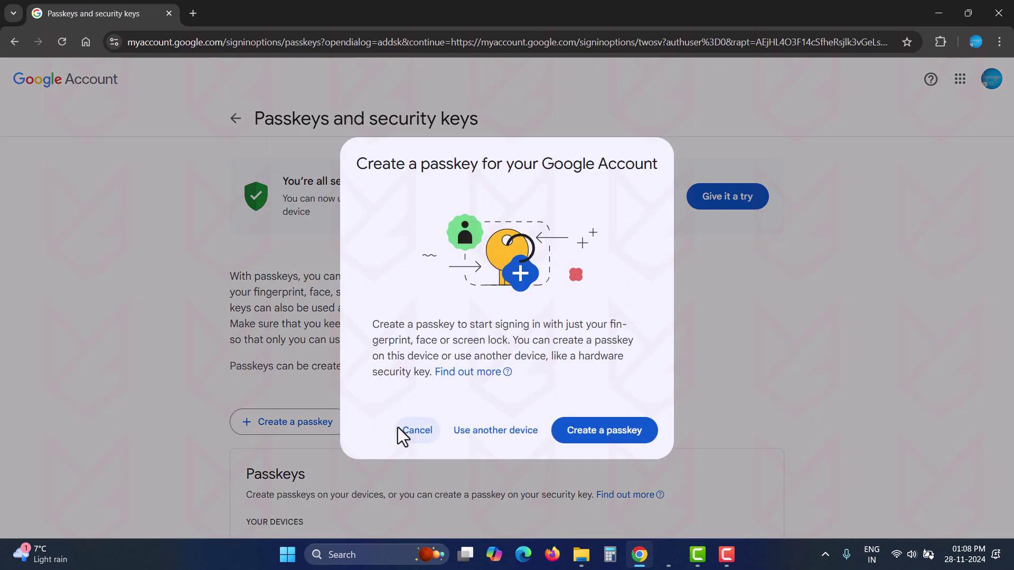
left_click(490, 434)
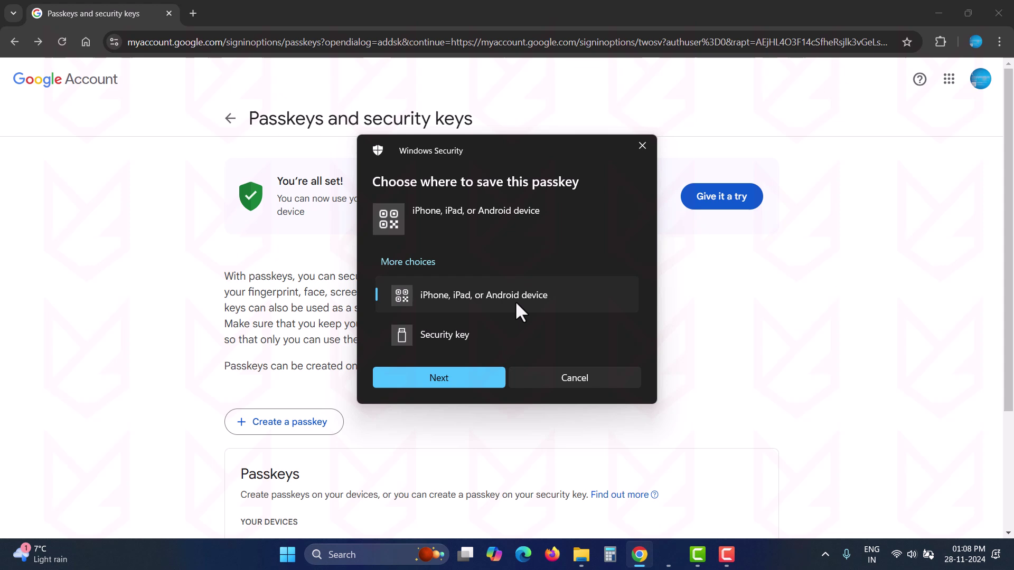
left_click(470, 335)
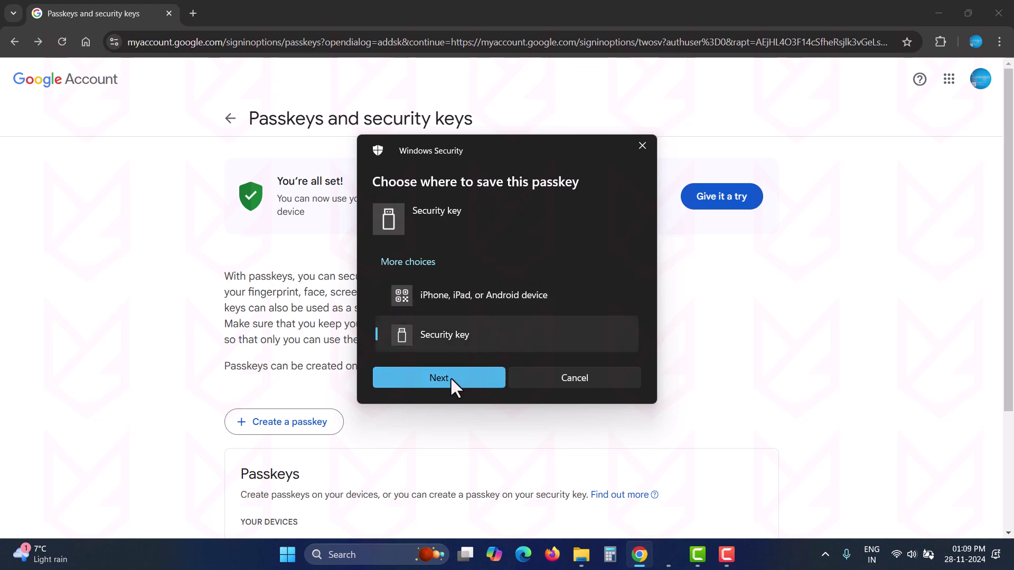
left_click(451, 377)
left_click(450, 334)
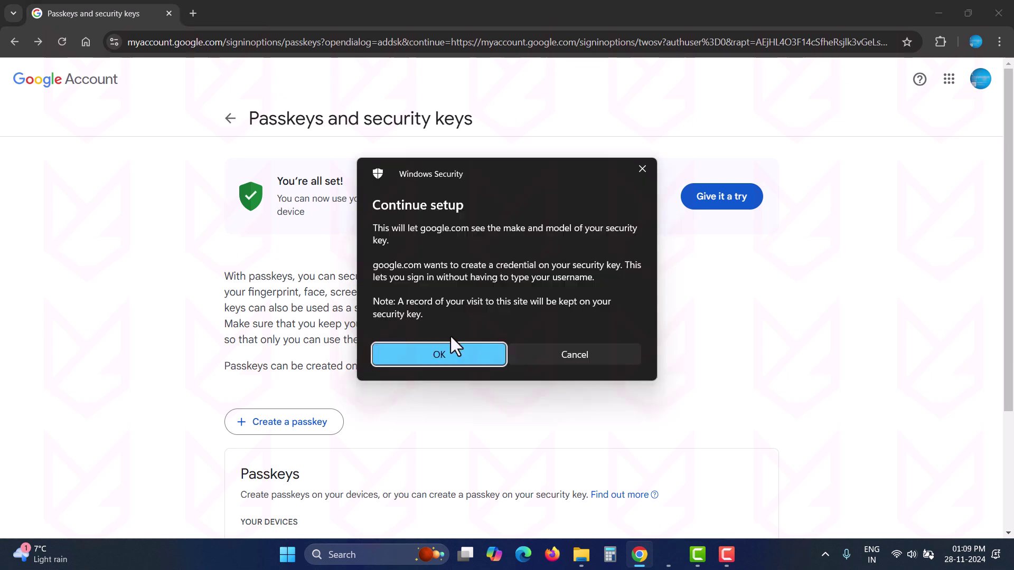
left_click(455, 354)
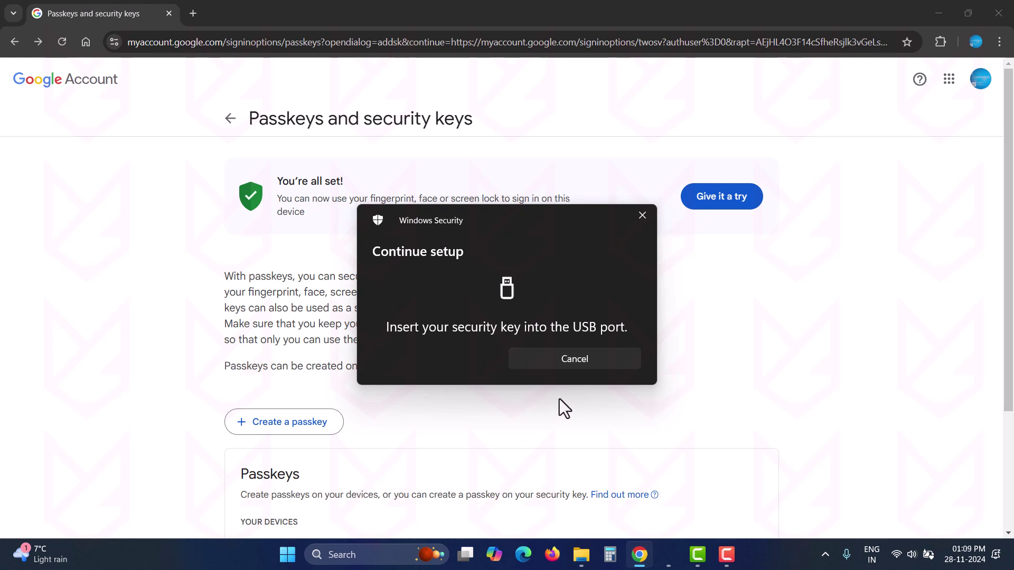
Cancel the security key setup, dismiss the failure message, and return to 2-Step Verification.
left_click(572, 357)
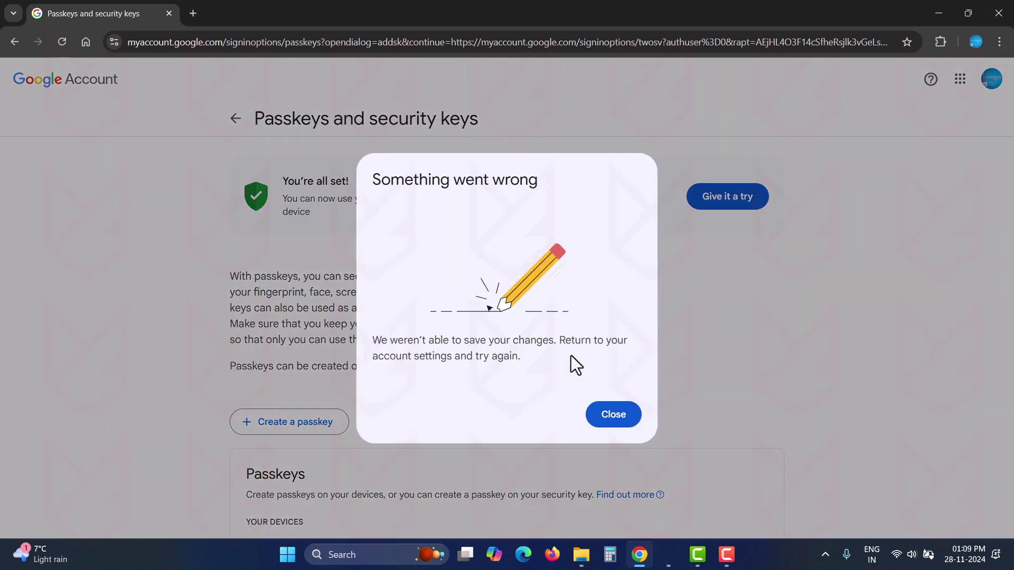
left_click(619, 422)
left_click(231, 125)
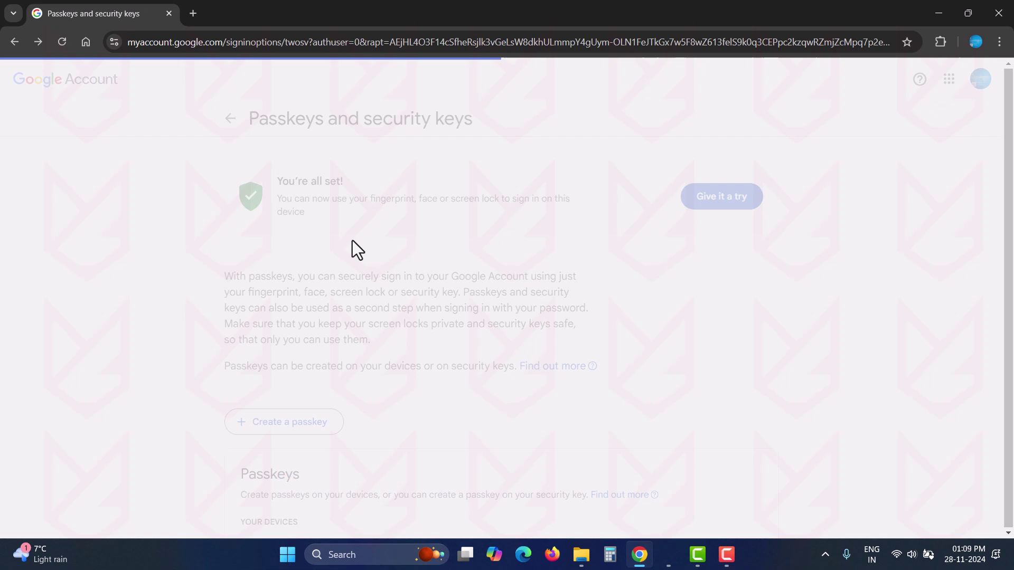
scroll(510, 355, "down", 5)
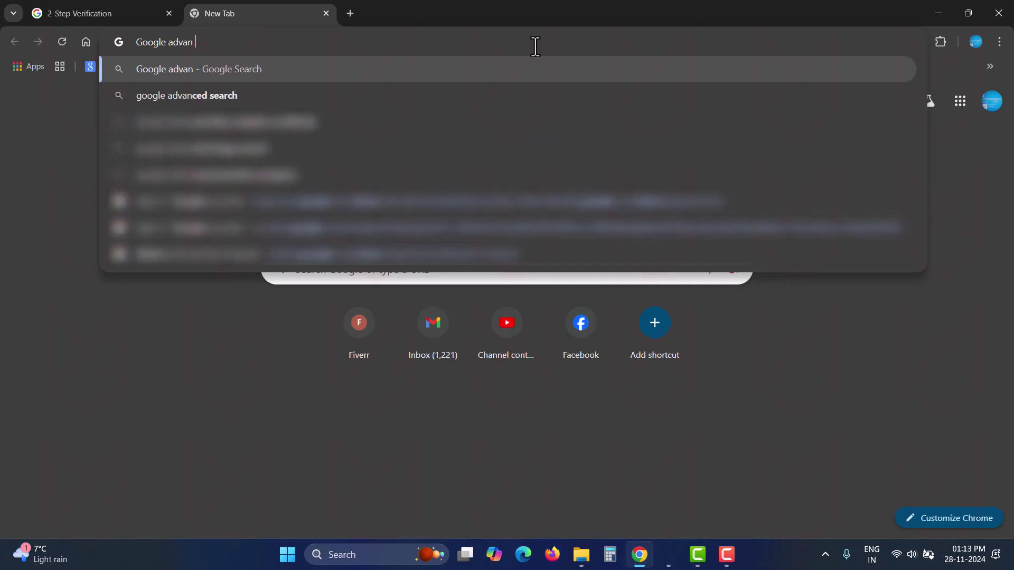
Search for 'google advanced protection program' and open landing.google.com/advancedprotection.
type("ced protection progr")
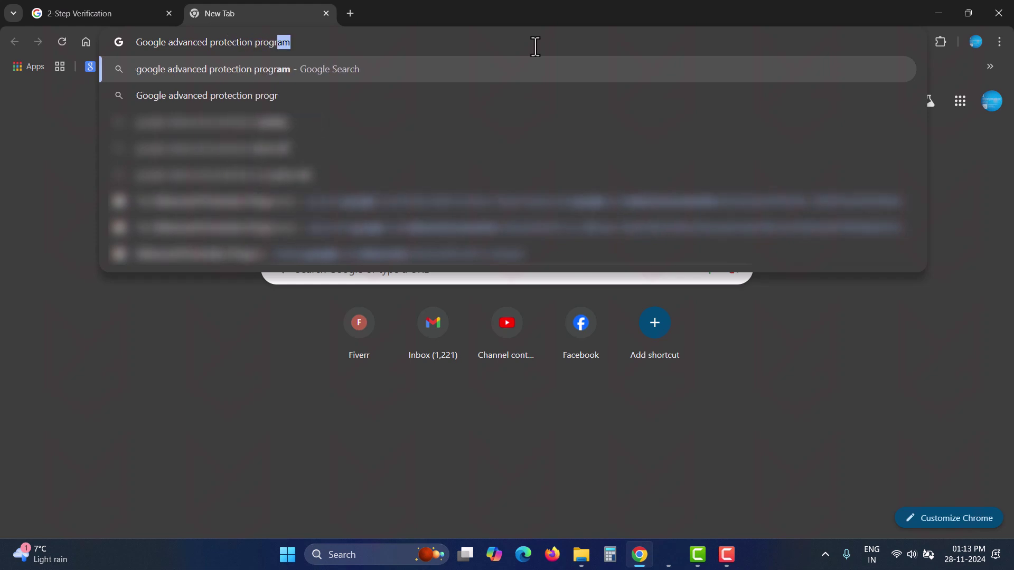
key("Return")
left_click(203, 196)
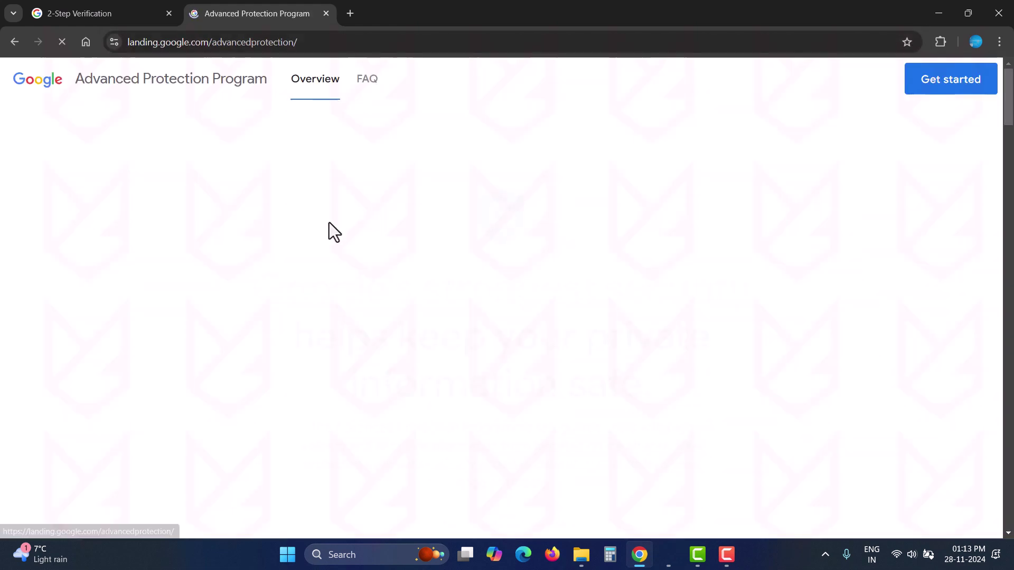
Scroll through the overview and jump to the 'Enroll in minutes' section.
scroll(543, 283, "down", 15)
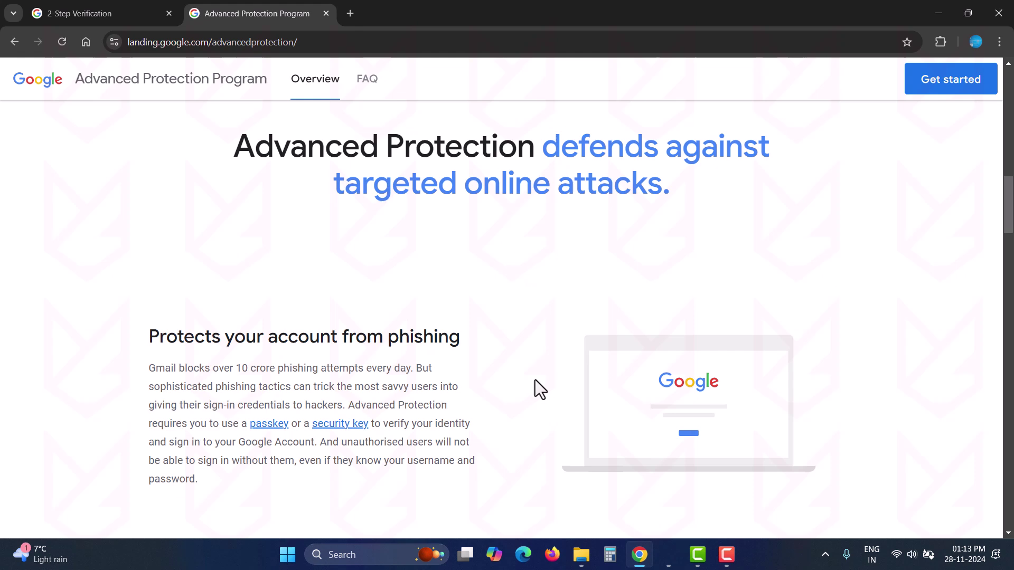
scroll(534, 380, "down", 10)
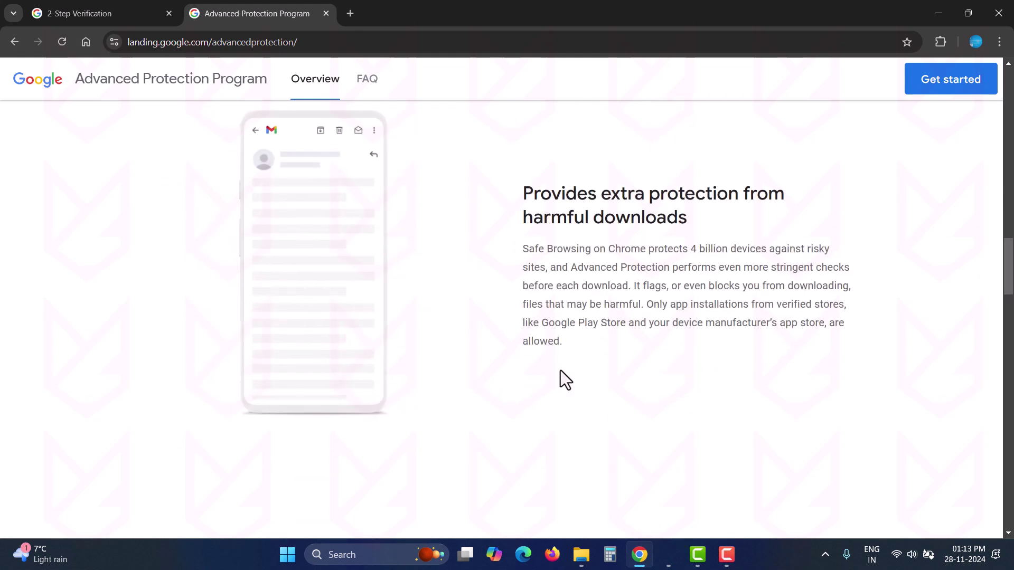
scroll(570, 378, "down", 5)
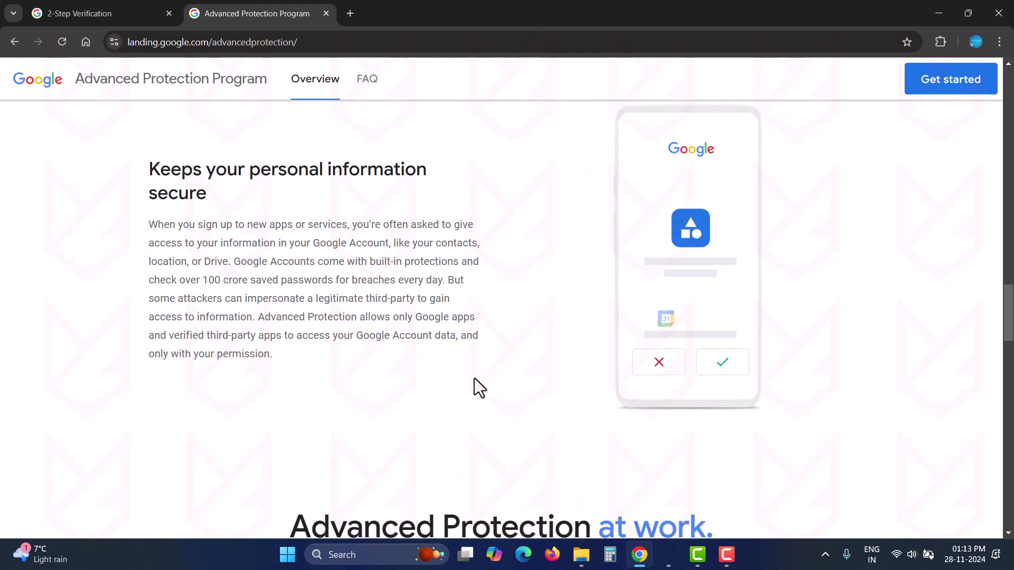
scroll(474, 378, "down", 7)
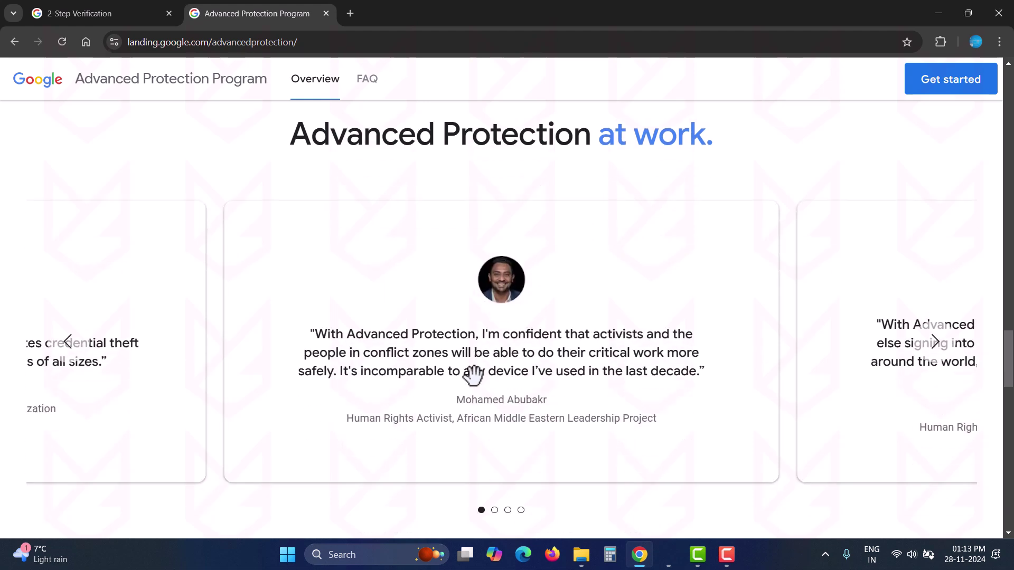
scroll(986, 312, "up", 12)
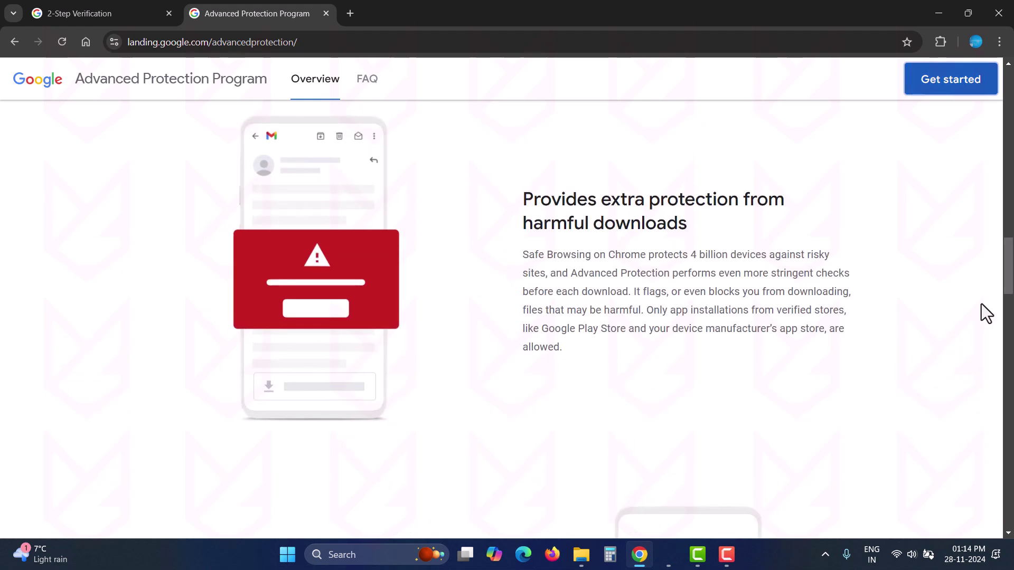
scroll(985, 312, "up", 10)
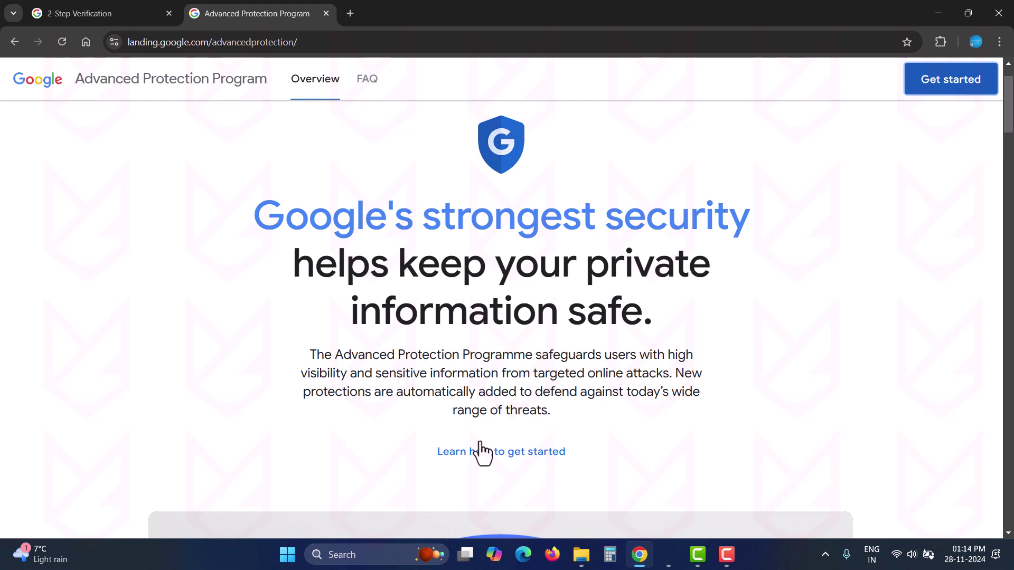
left_click(481, 452)
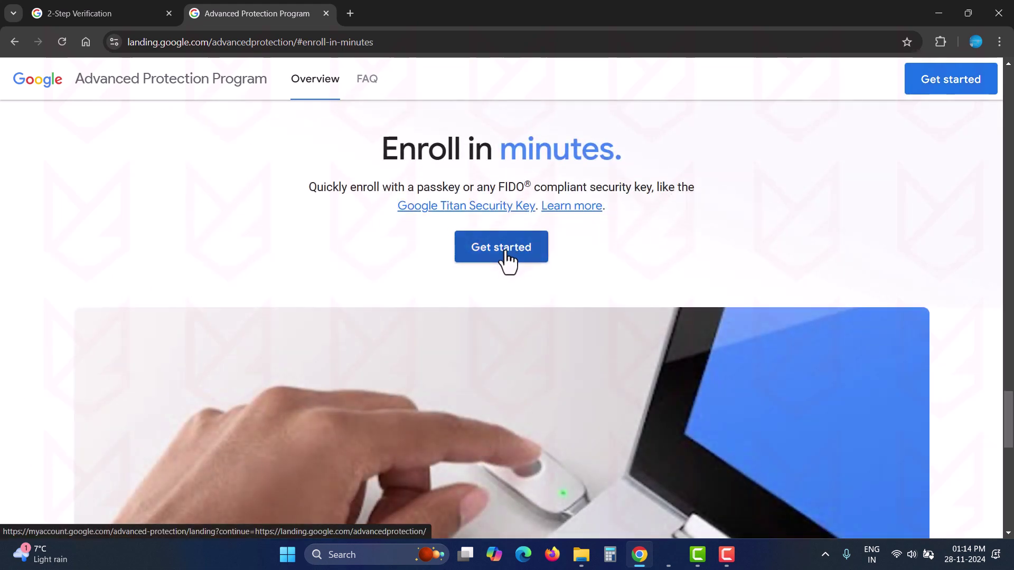
Start enrolment with Get started and briefly expand the Passkeys and security keys details.
left_click(506, 249)
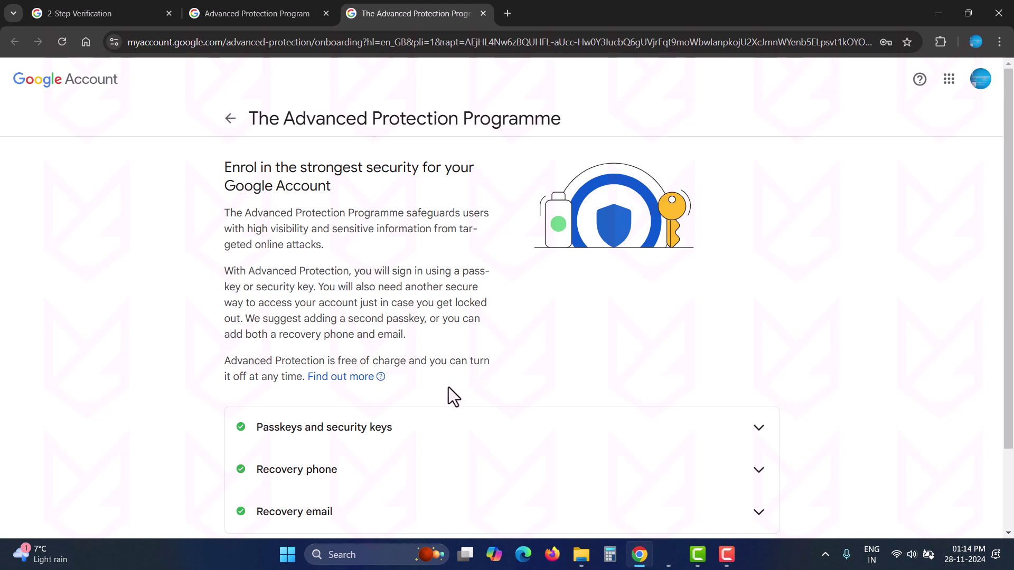
scroll(448, 388, "down", 2)
left_click(404, 333)
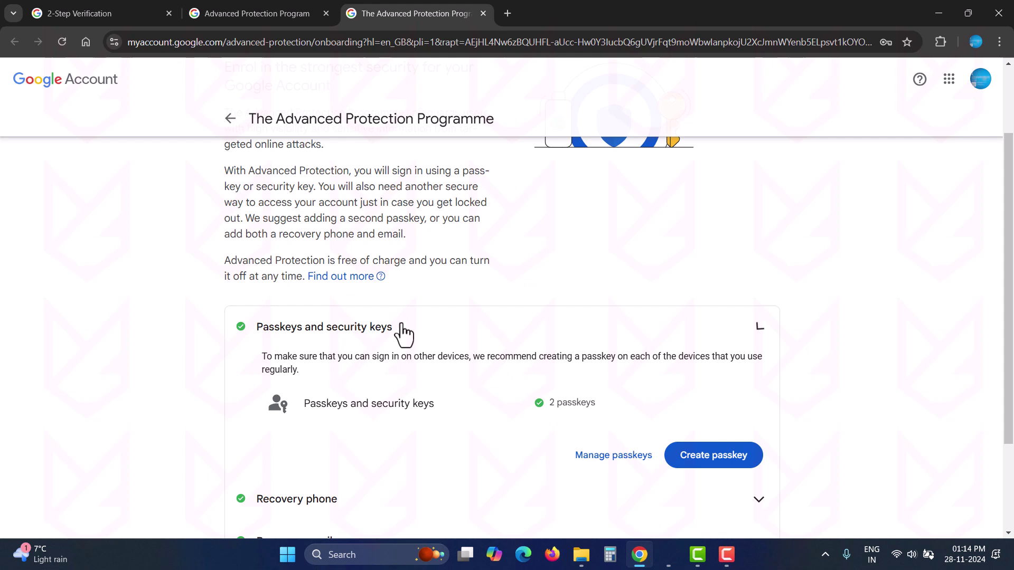
left_click(404, 333)
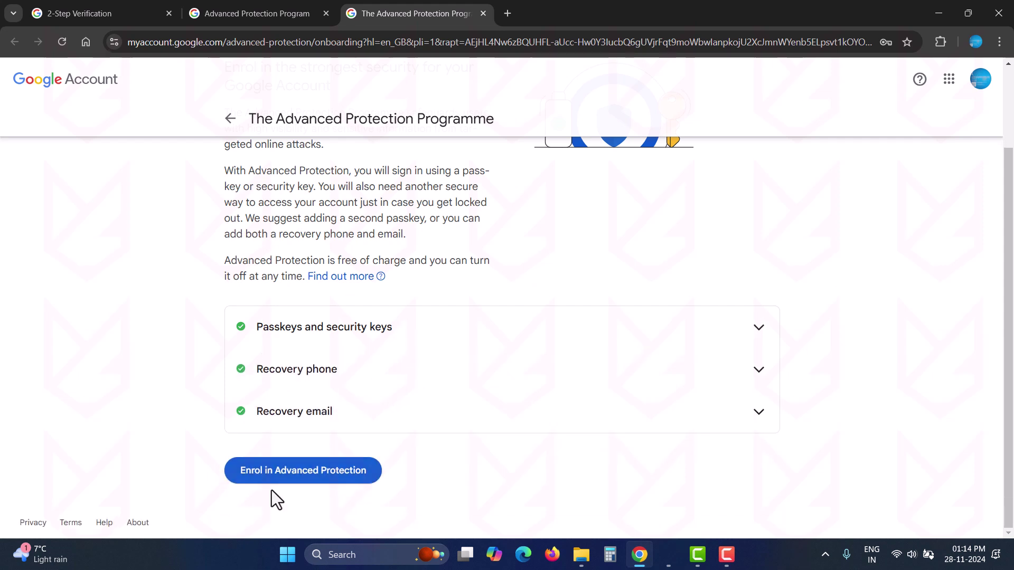